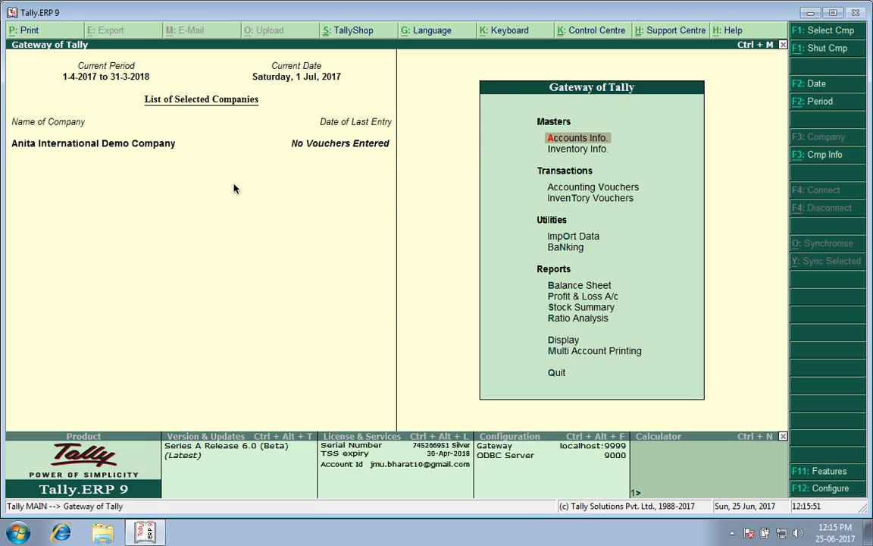
- Open the company's statutory and taxation features and set the option to set or alter GST details to Yes
left_click(574, 144)
key("Down")
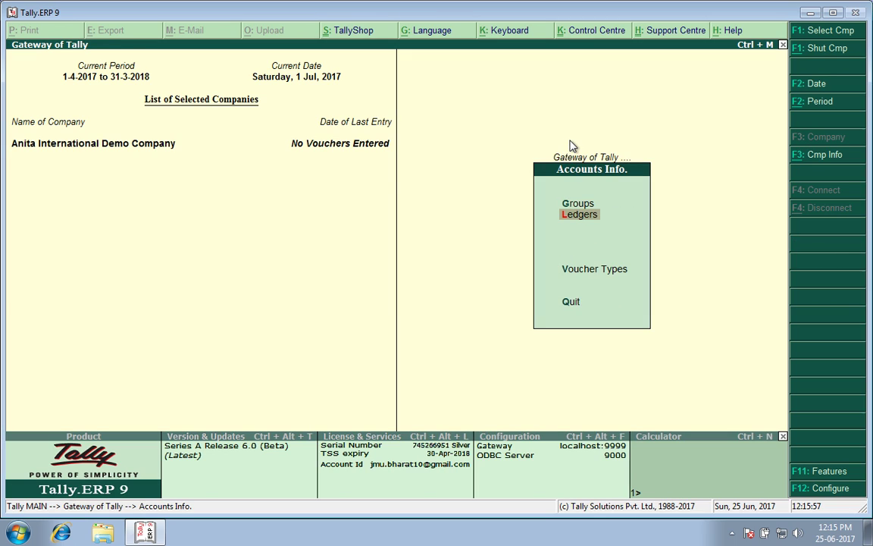
left_click(827, 472)
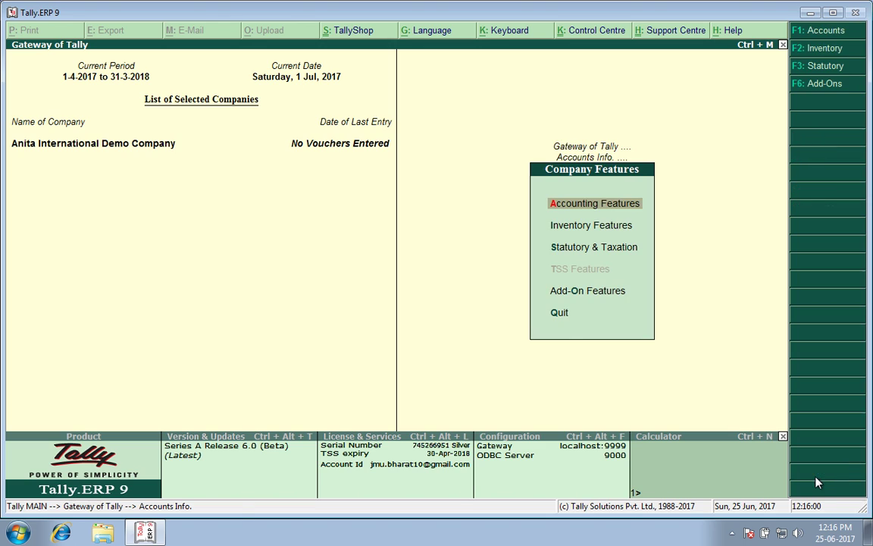
left_click(582, 257)
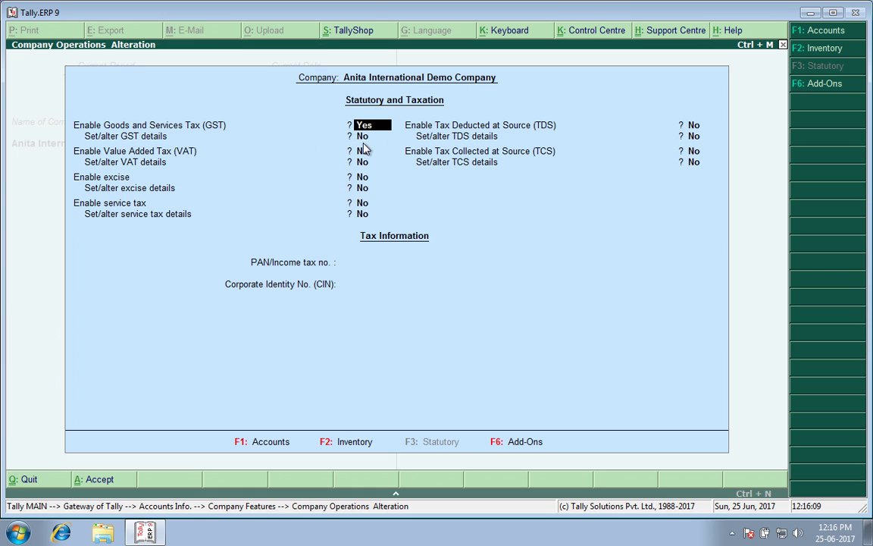
key("Return")
type("y")
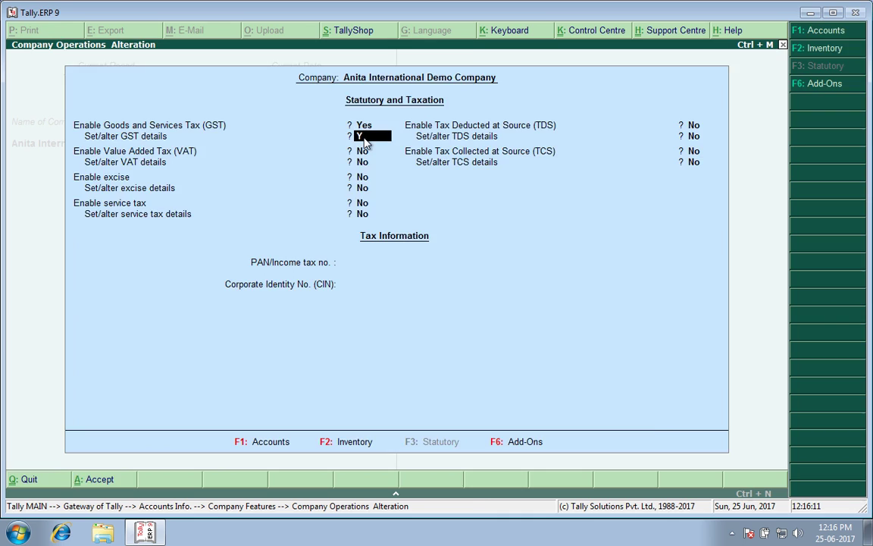
key("Return")
- Review the company's GST registration details, accept the statutory features and return to the Gateway of Tally
key("Return")
key("Return")
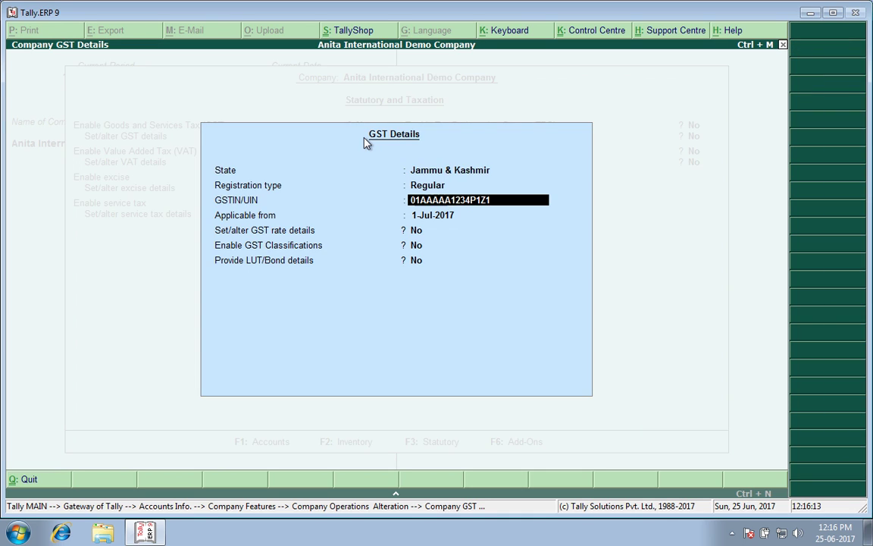
key("Return")
key("Return")
key("Return")
key("Return")
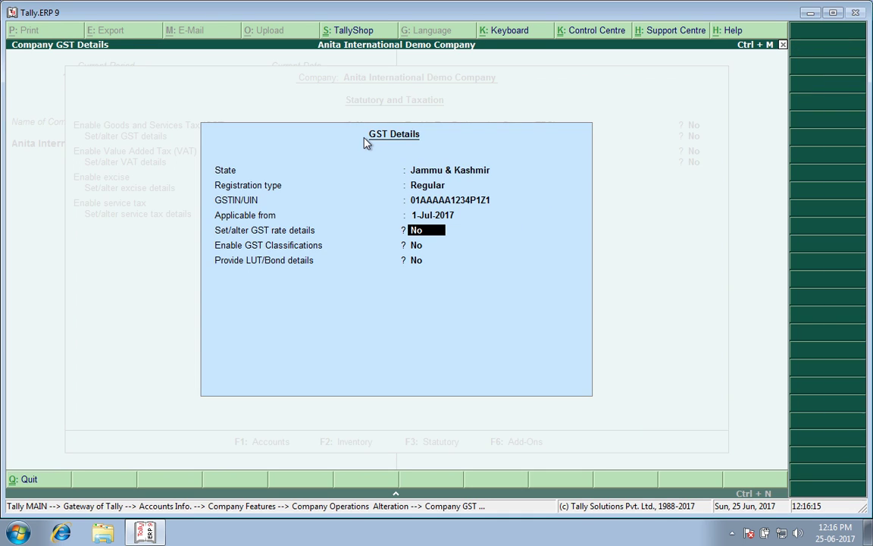
key("Return")
key("Return")
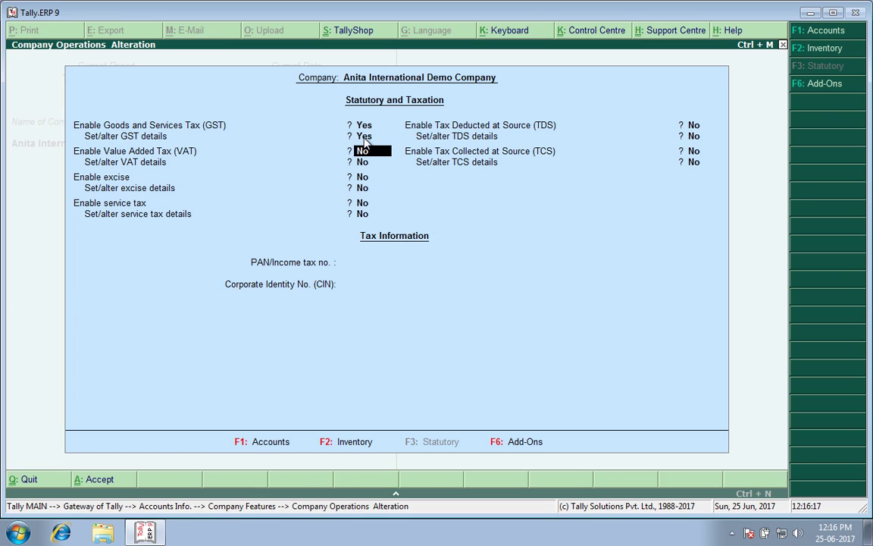
key("ctrl+a")
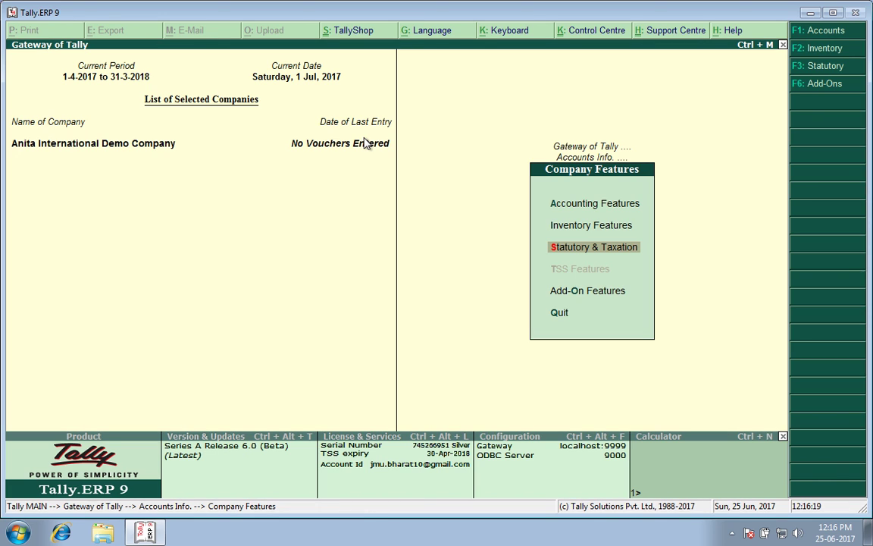
key("Escape")
key("Escape")
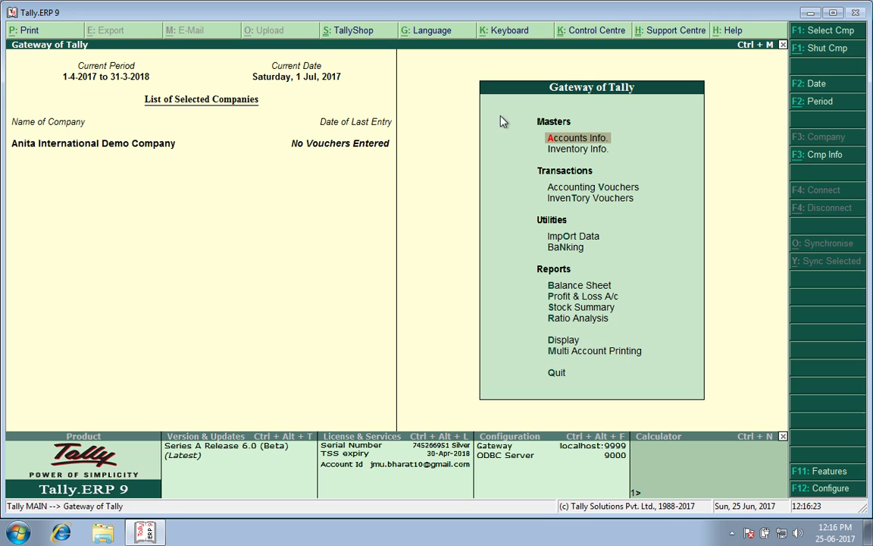
- Open the CGST ledger for alteration from the single ledger options in Accounts Info
key("Return")
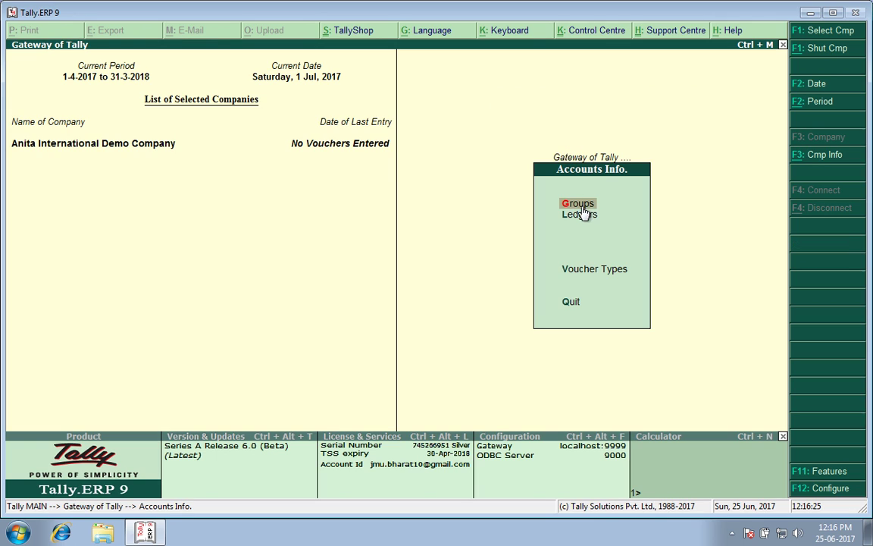
left_click(582, 214)
left_click(581, 214)
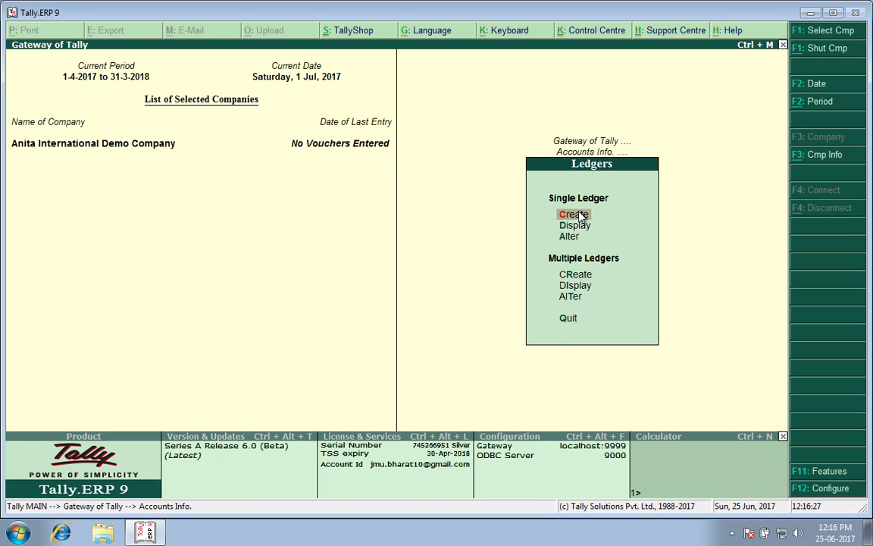
double_click(576, 238)
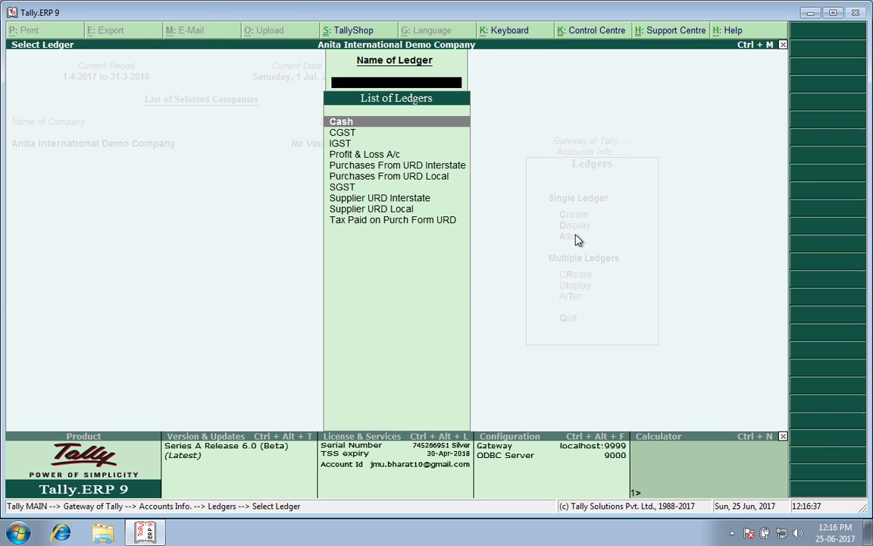
key("Down")
key("Return")
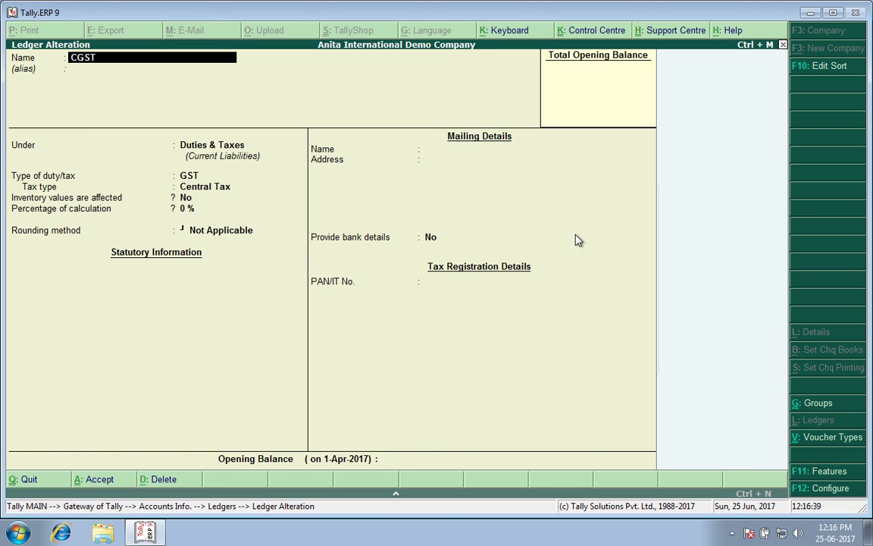
- Review the CGST ledger's group, duty type, tax type, calculation percentage and rounding method, and accept the ledger
key("Return")
key("Return")
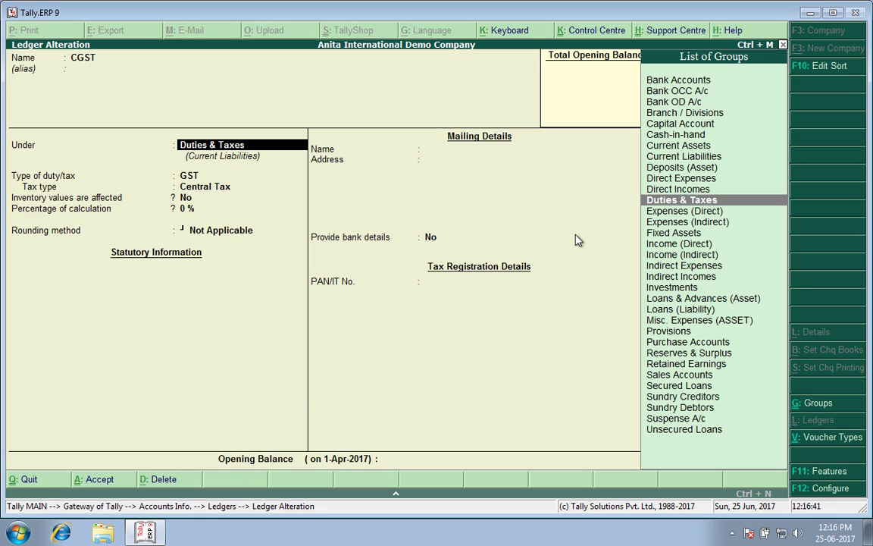
key("Return")
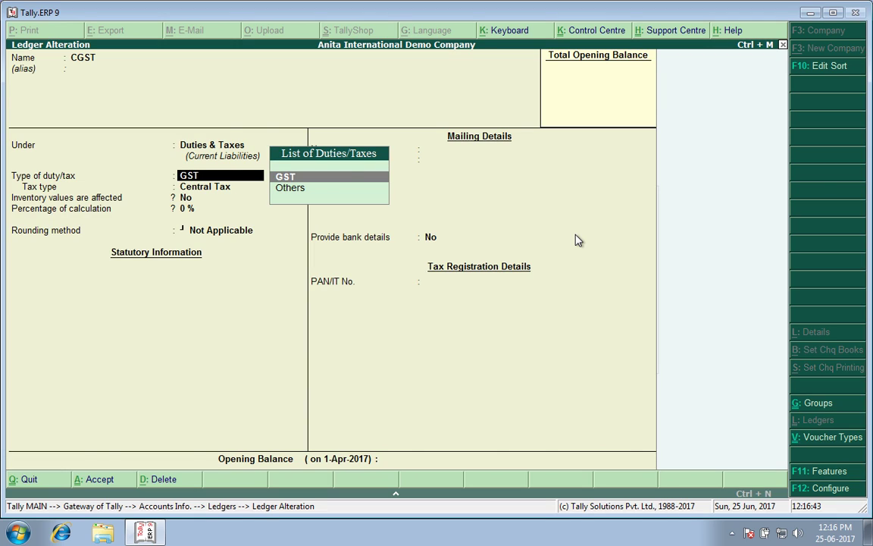
key("Return")
key("Return")
key("Return")
key("Return")
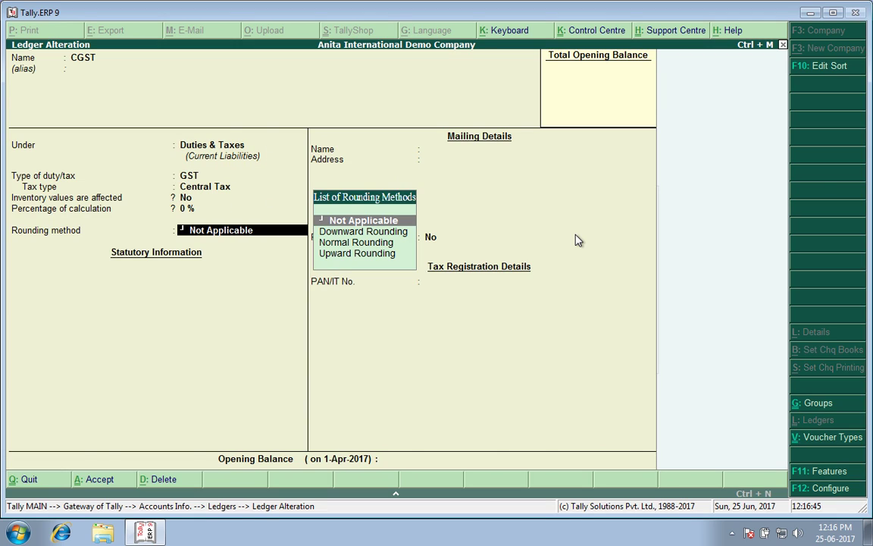
key("Return")
key("Return")
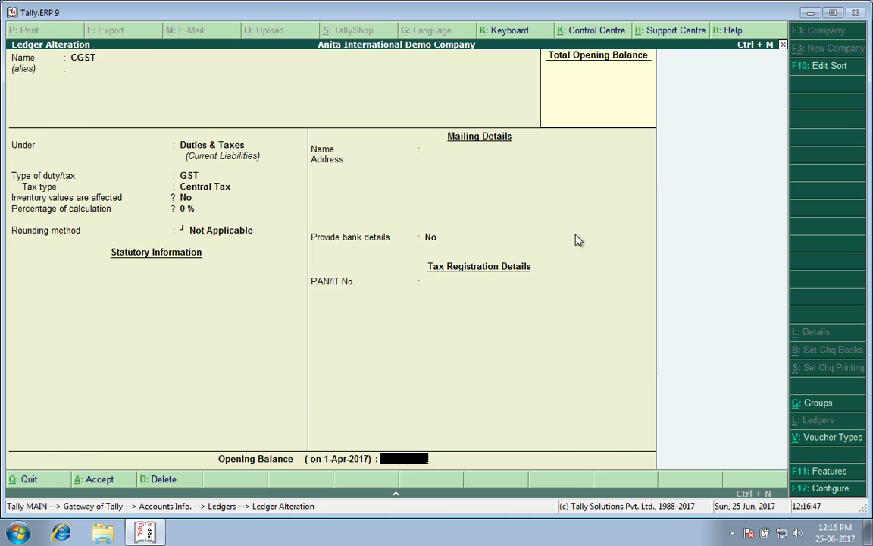
key("Return")
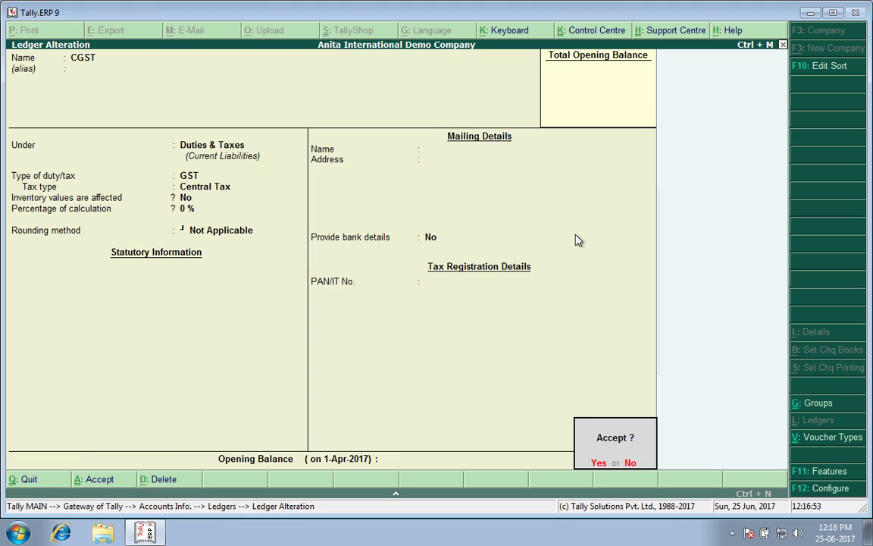
key("Return")
- Open the IGST ledger, review its group, duty type, tax type and rounding settings, and accept it
key("Down")
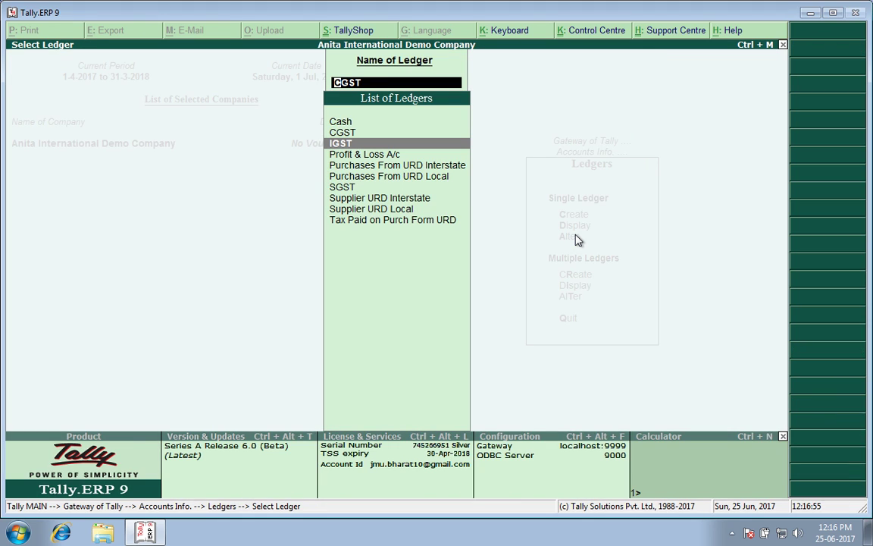
key("Return")
key("Return")
key("Return")
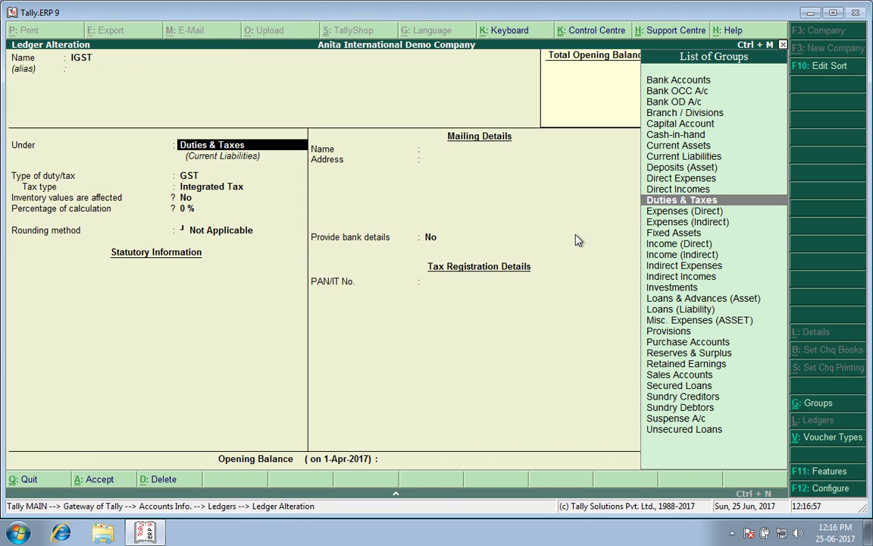
key("Return")
key("Return")
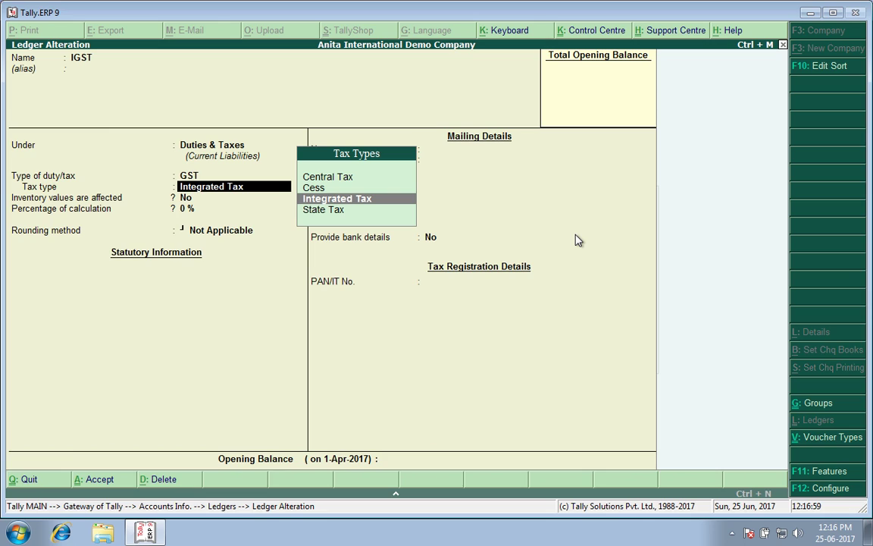
key("Return")
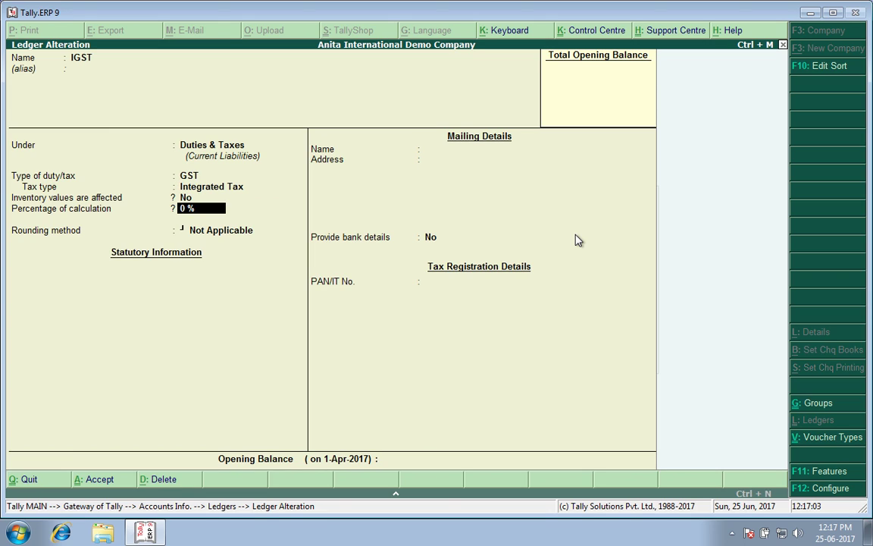
key("Return")
key("Return")
key("Return")
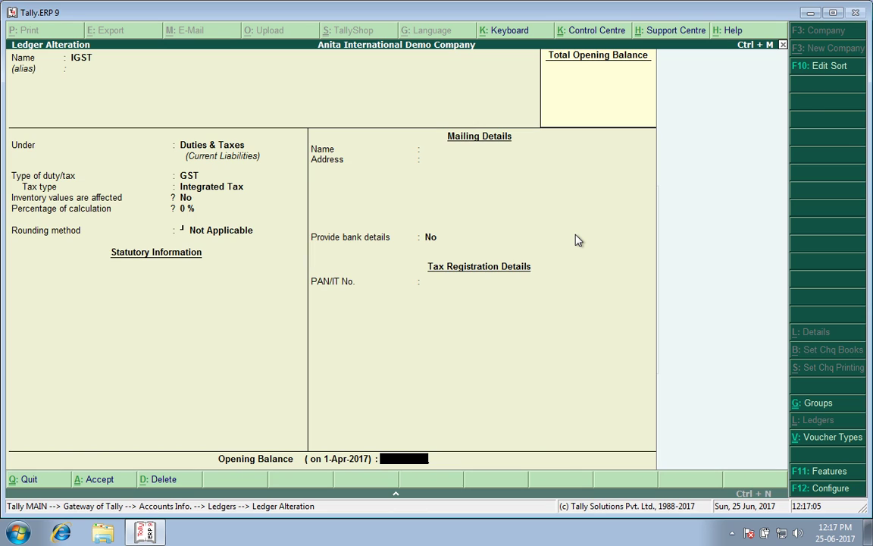
key("Return")
key("Return")
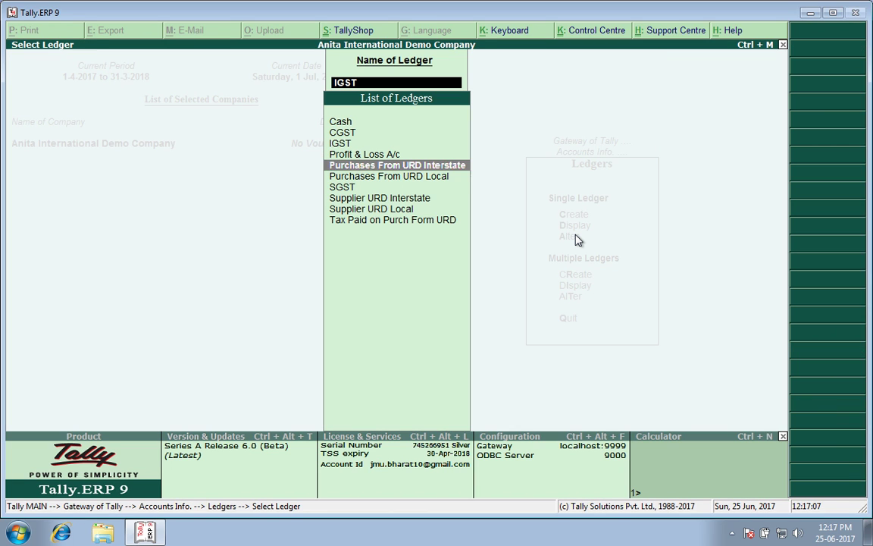
- Open the SGST ledger, review its group, duty type and tax type settings, and accept it
key("Down")
key("Down")
key("Return")
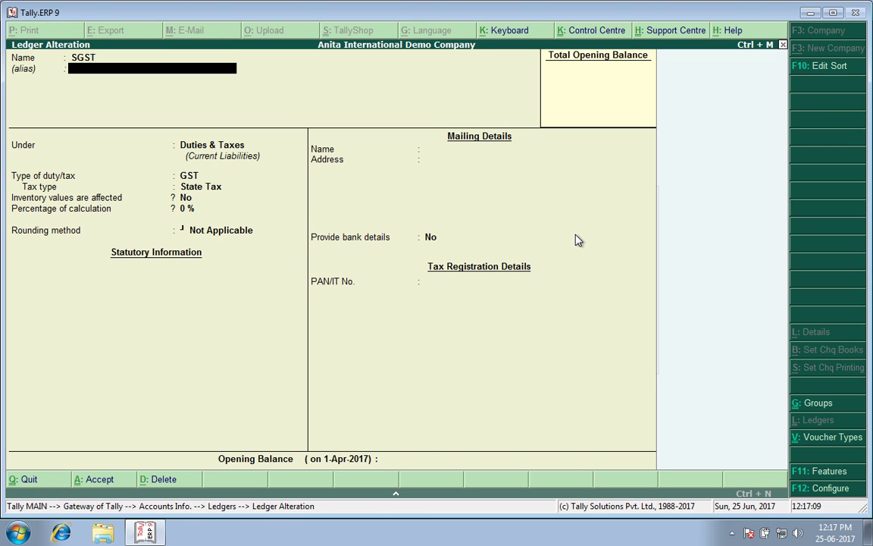
key("Return")
key("Return")
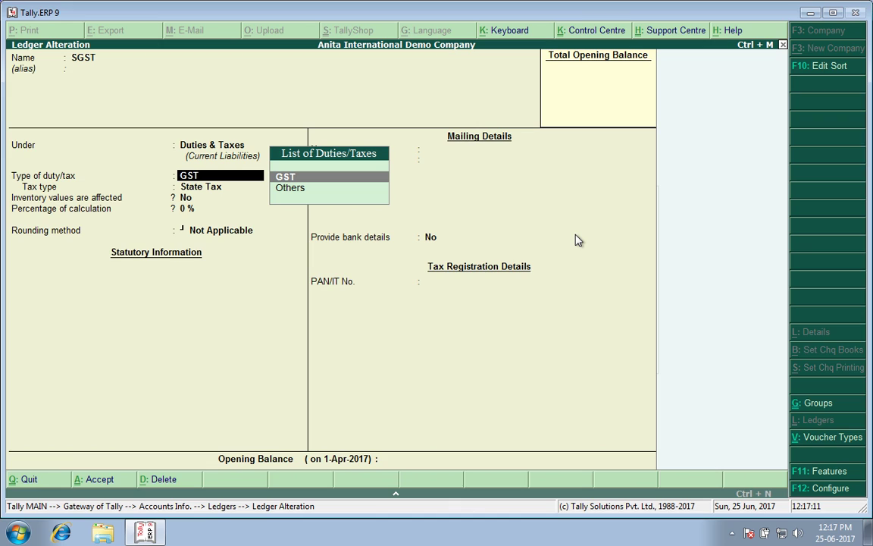
key("Return")
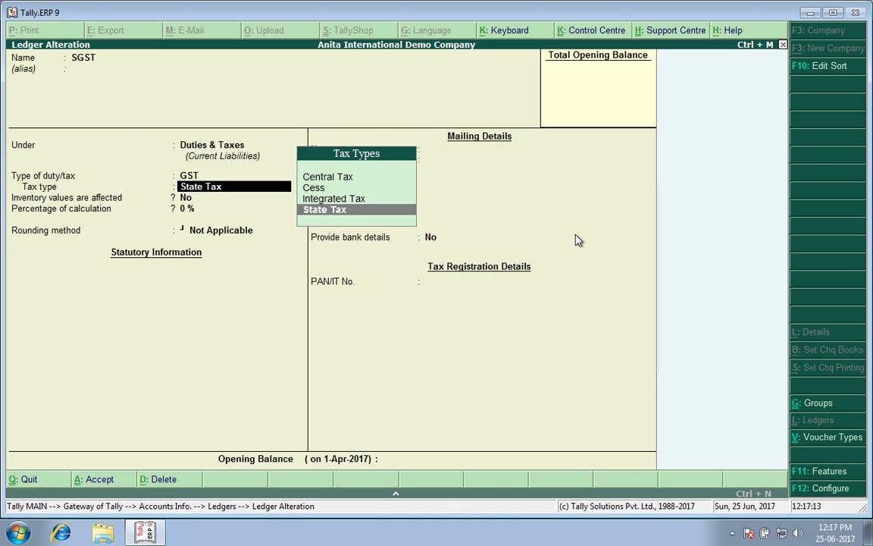
key("Return")
key("Return")
key("Return")
key("Return")
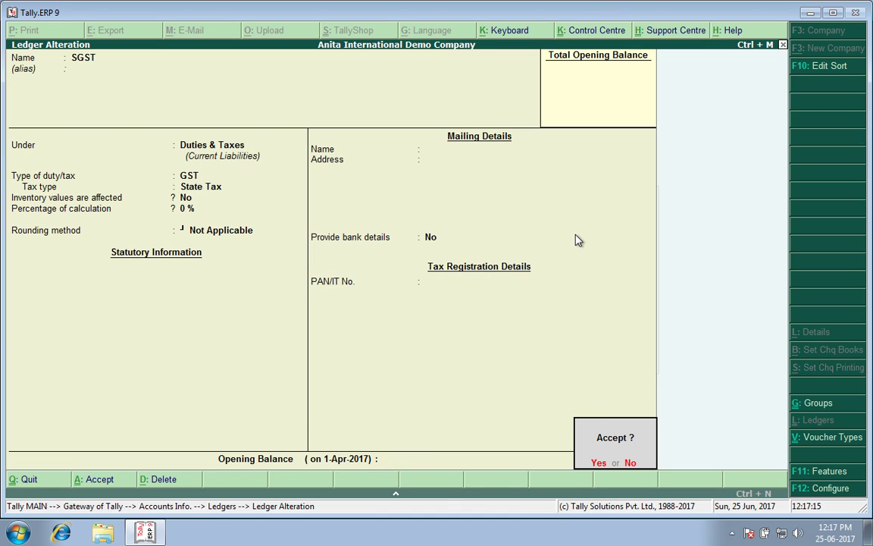
key("Return")
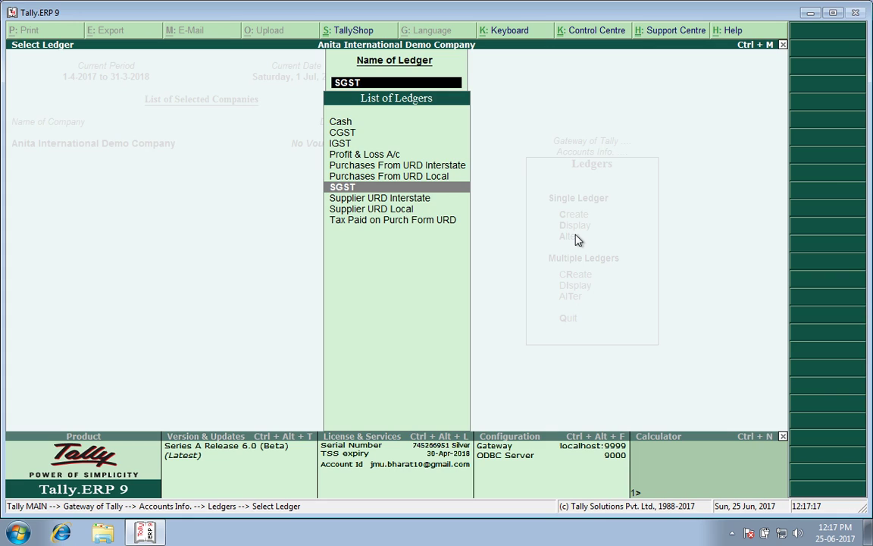
- Look through the purchase and supplier entries in the ledger list and open Supplier URD Local for alteration
key("Up")
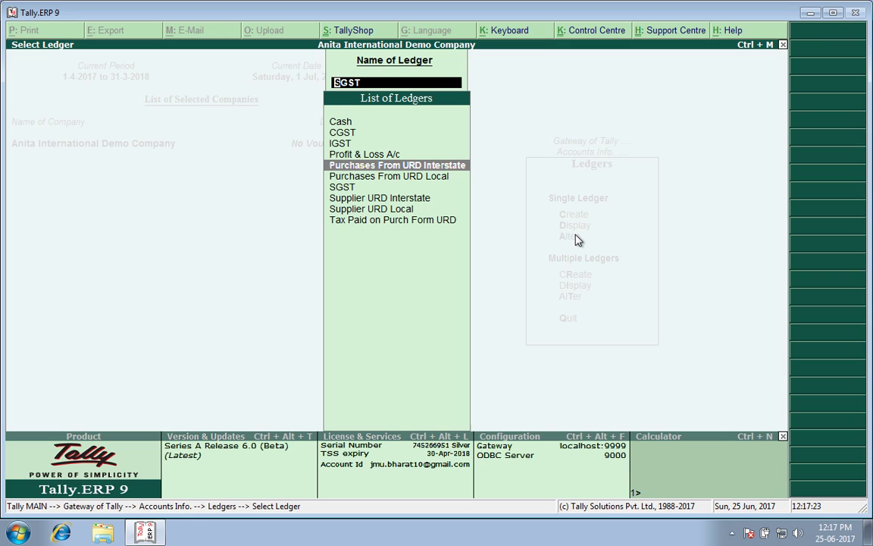
key("Down")
key("Down")
key("Down")
key("Down")
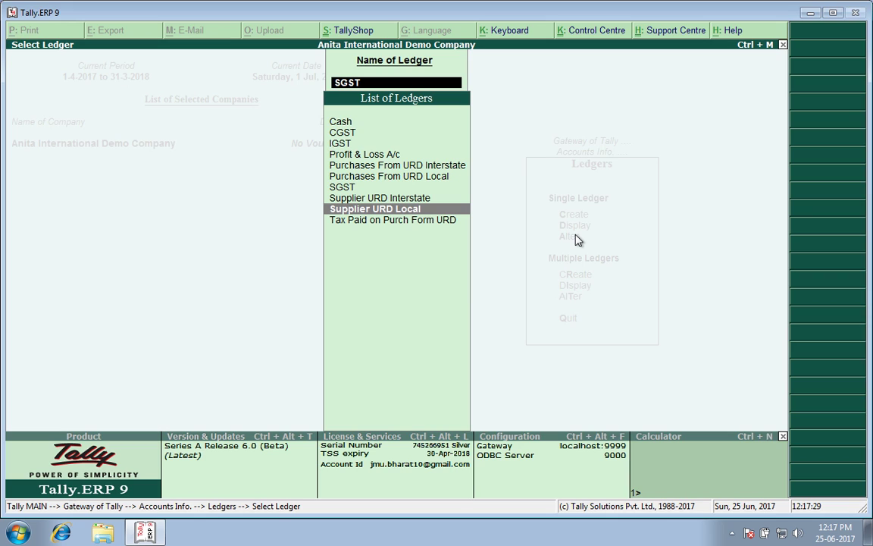
key("Return")
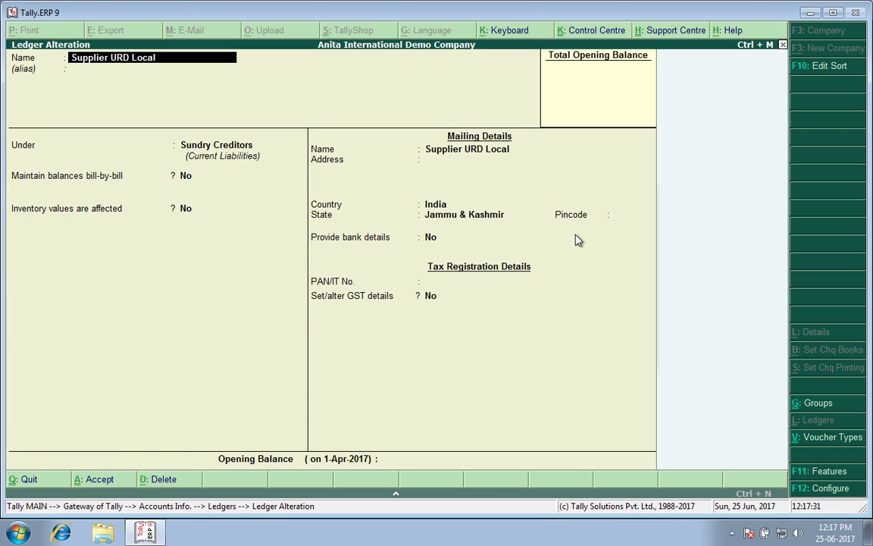
- Review the Supplier URD Local ledger's group, bill-by-bill and inventory settings, and its mailing country and state
key("Return")
key("Return")
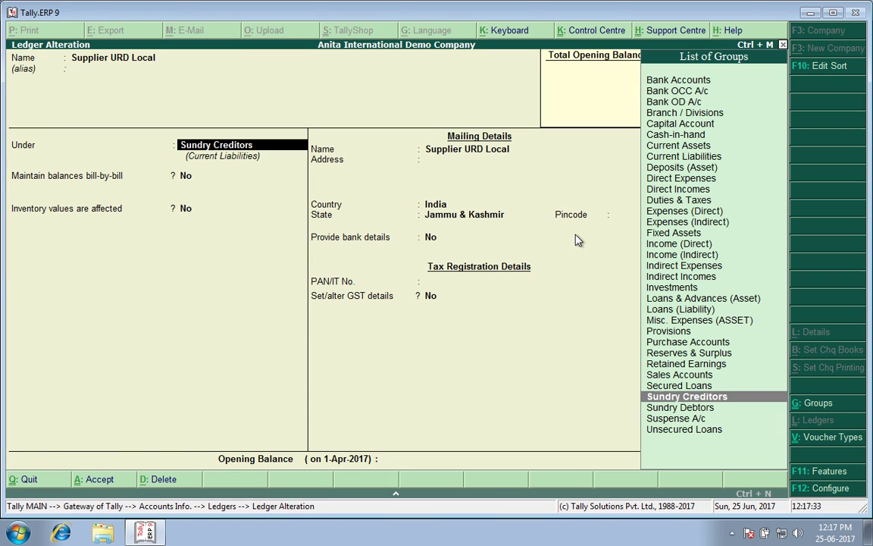
key("Return")
key("Return")
key("Return")
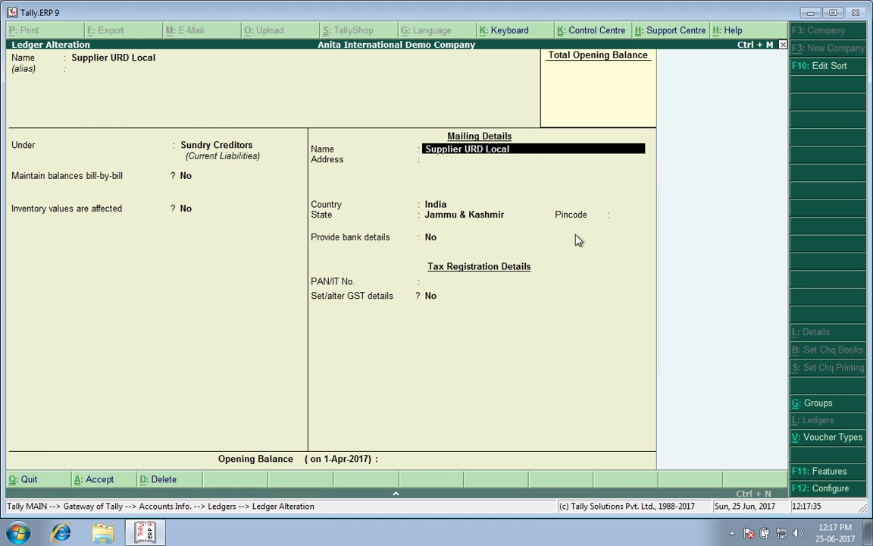
key("Return")
key("Return")
key("Return")
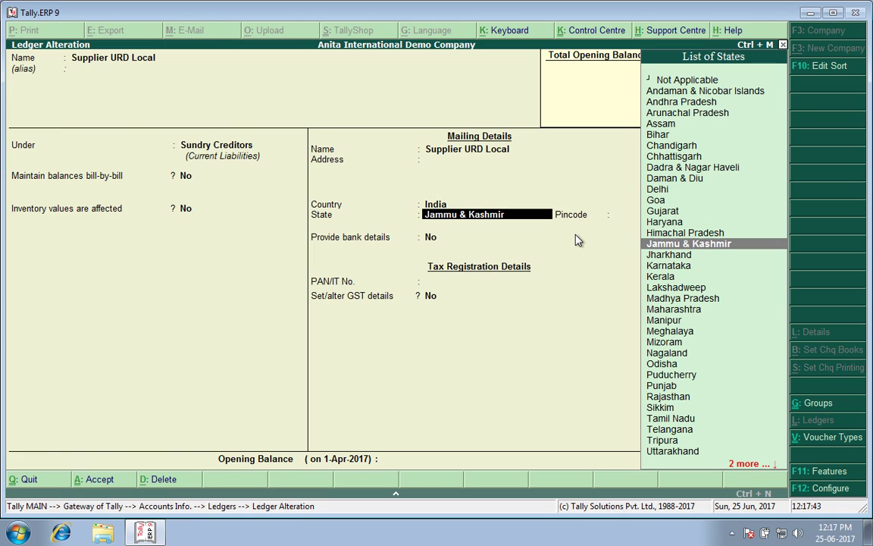
key("Return")
key("Return")
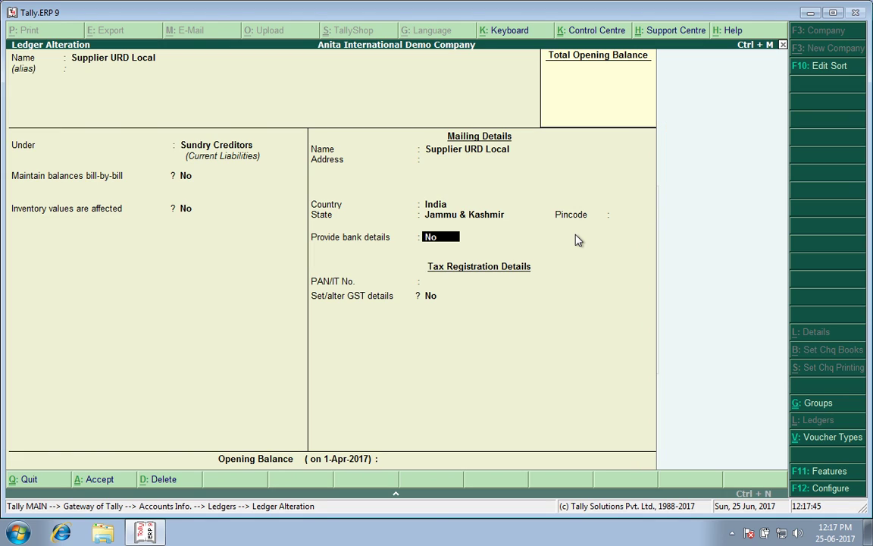
- Open the GST details of Supplier URD Local, keep the registration type Unregistered, and accept the ledger
key("Return")
key("Return")
type("y")
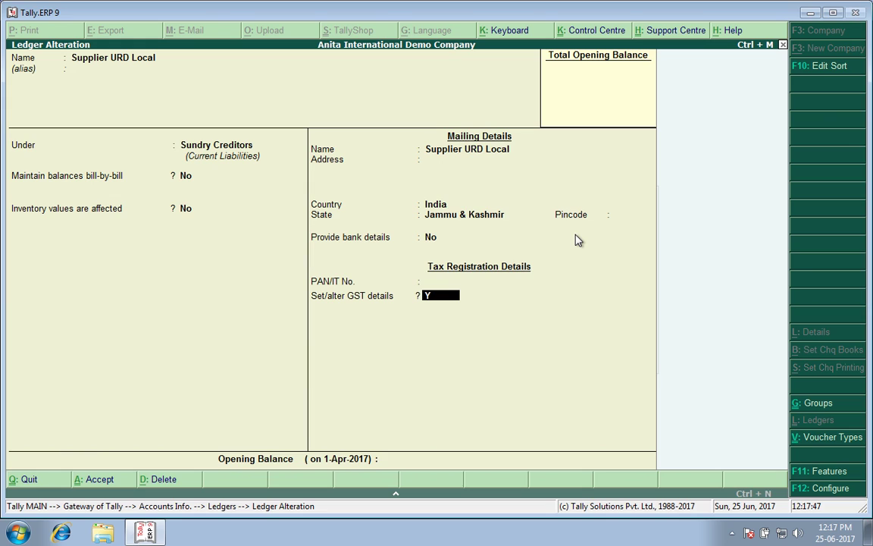
key("Return")
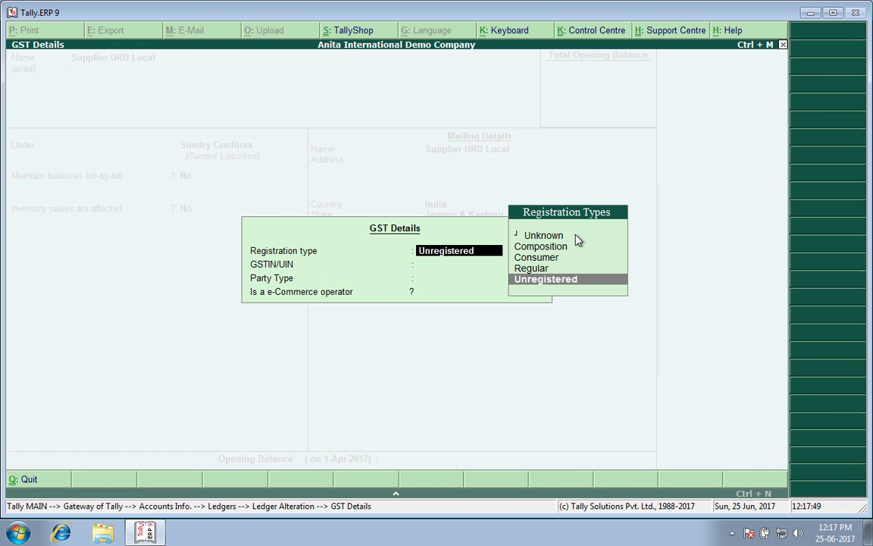
key("Return")
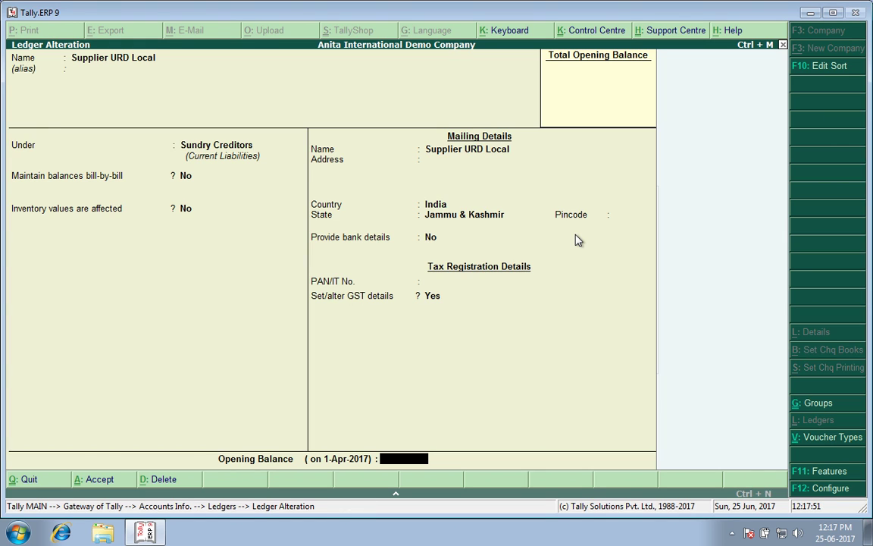
key("Return")
key("Return")
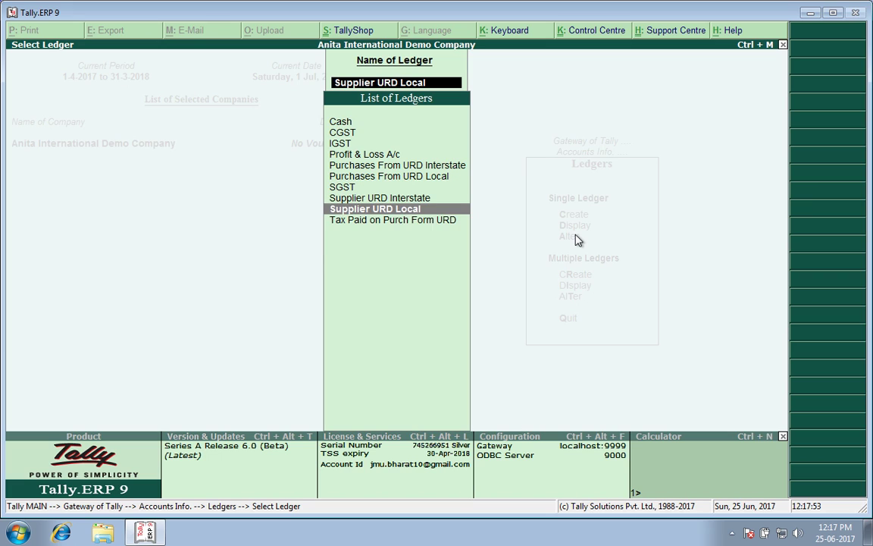
- Open the Supplier URD Interstate ledger for alteration and review its name and group
key("Down")
key("Up")
key("Up")
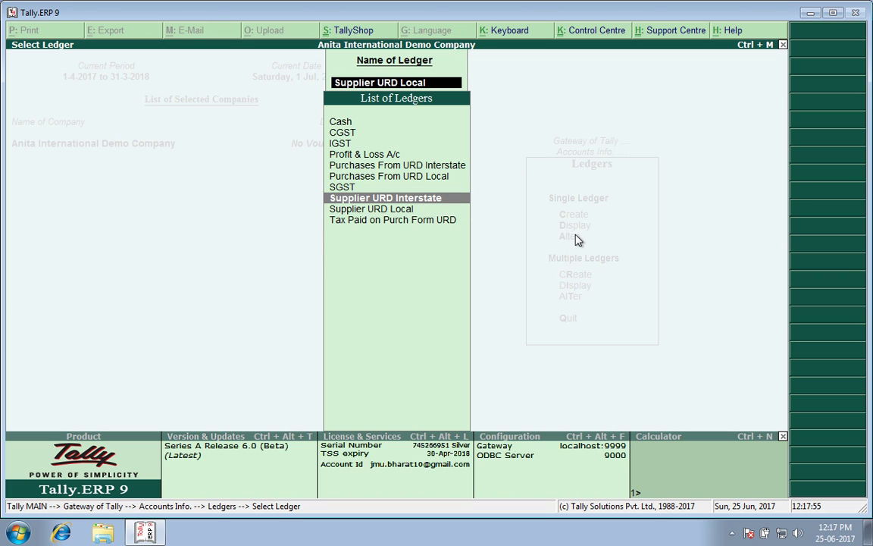
key("Return")
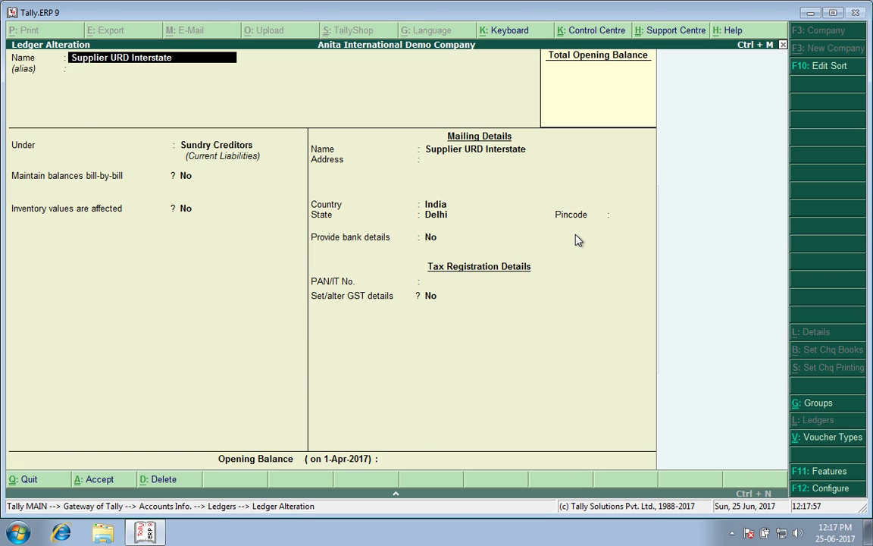
key("Return")
key("Return")
key("Return")
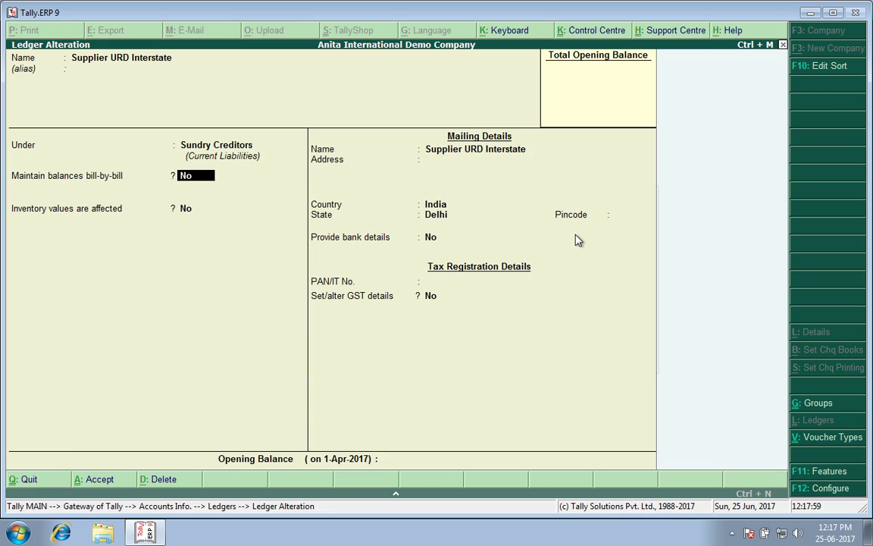
- Review the interstate supplier's balance and inventory settings, mailing country and state, and bank details option
key("Return")
key("Return")
key("Return")
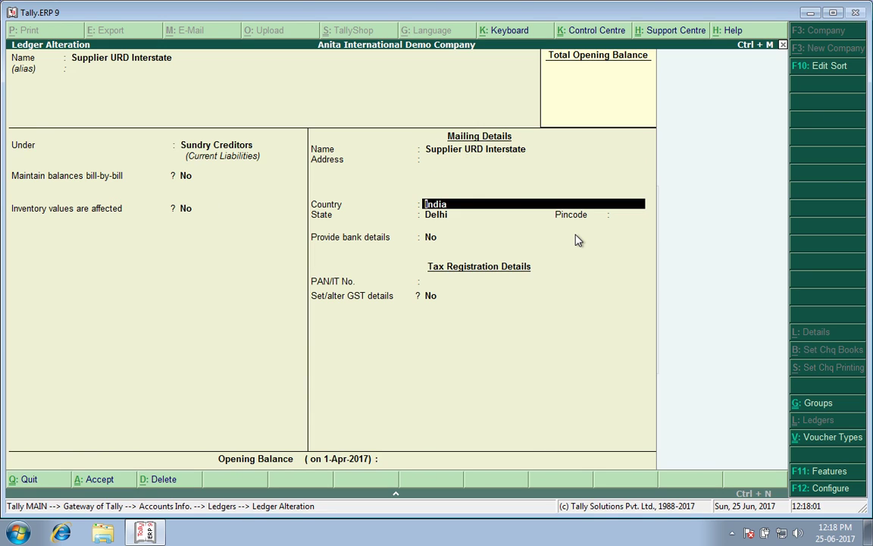
key("Return")
key("Return")
key("Return")
key("Return")
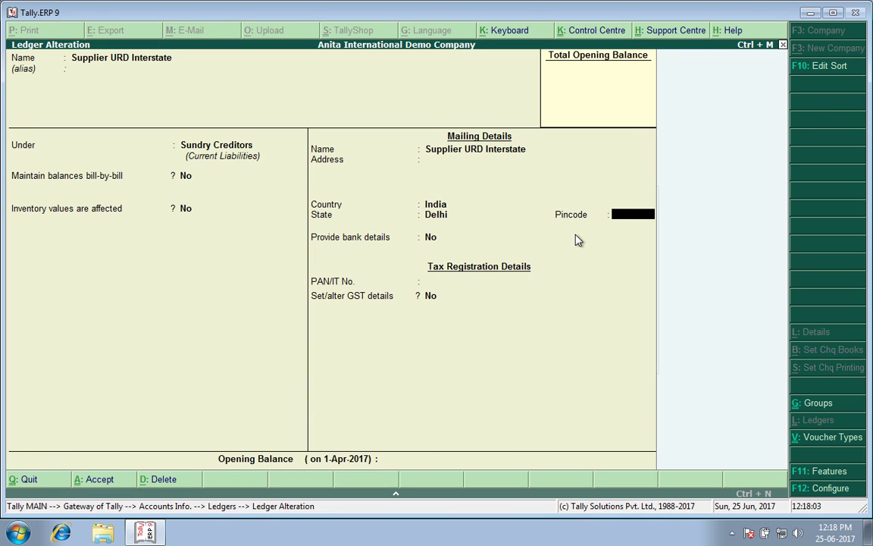
key("Return")
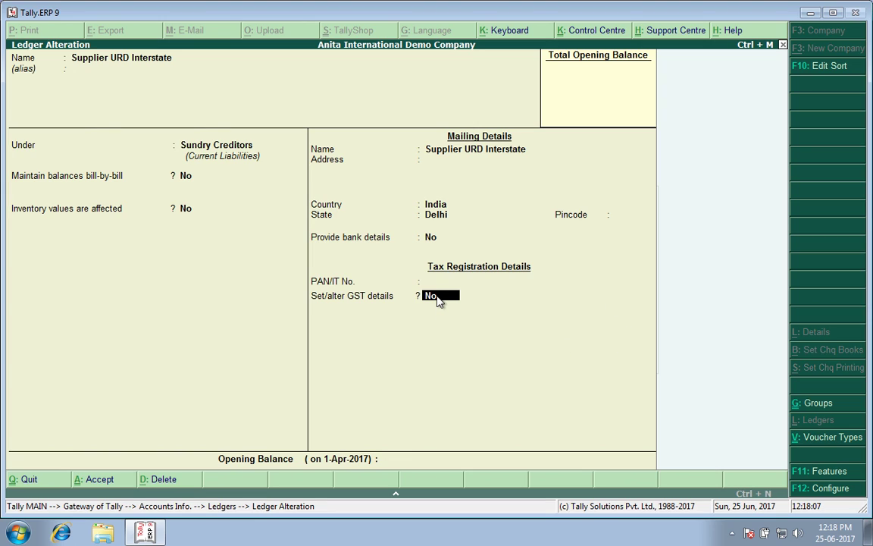
- Open the GST details of Supplier URD Interstate, keep the registration type Unregistered, and accept the ledger
key("Return")
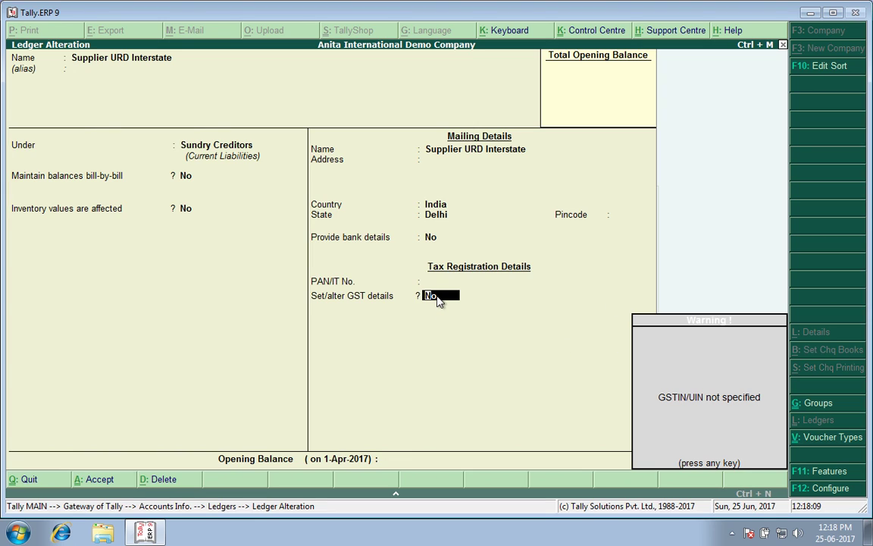
key("Return")
key("Return")
key("BackSpace")
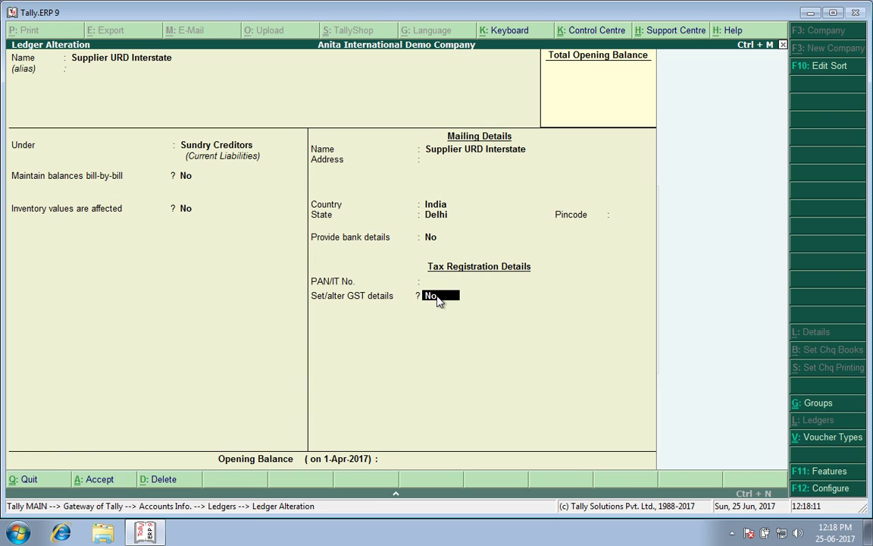
type("y")
key("Return")
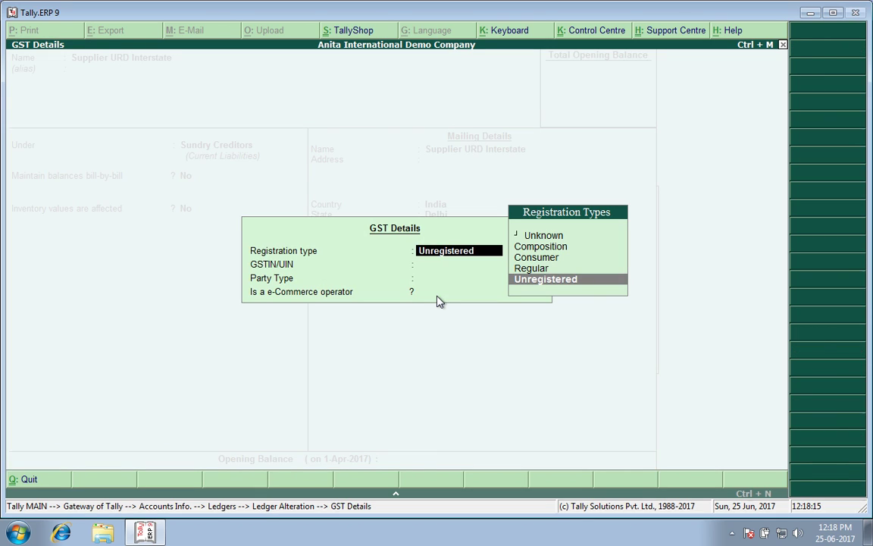
key("Return")
key("Return")
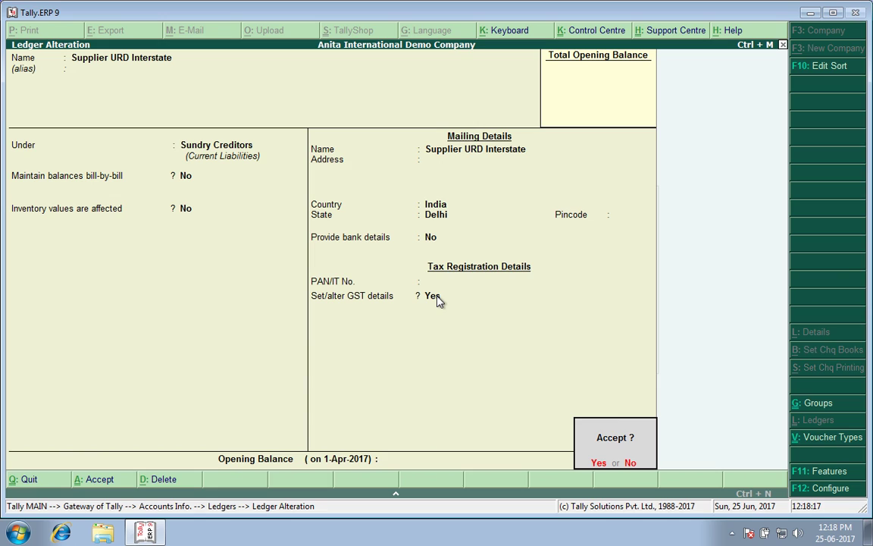
key("Return")
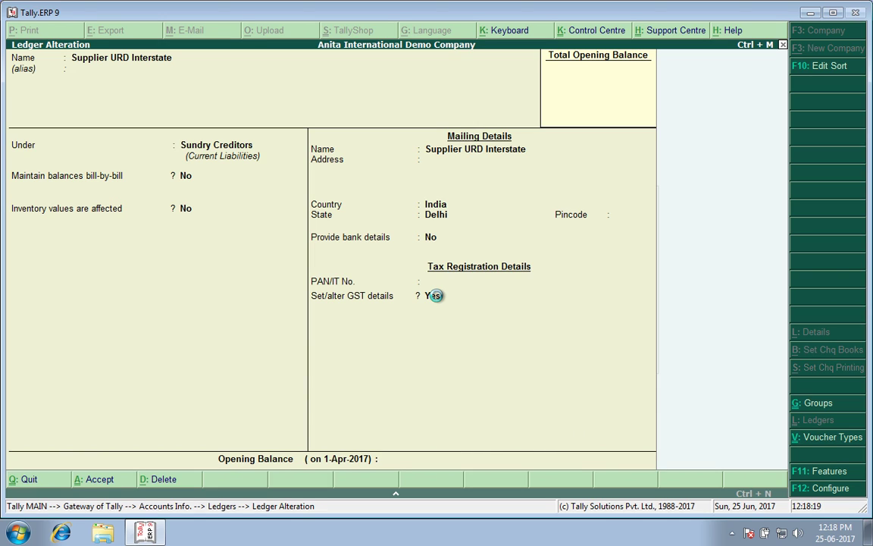
- Open the Purchases From URD Local ledger for alteration and review its group, inventory setting and GST applicability
key("Up")
key("Up")
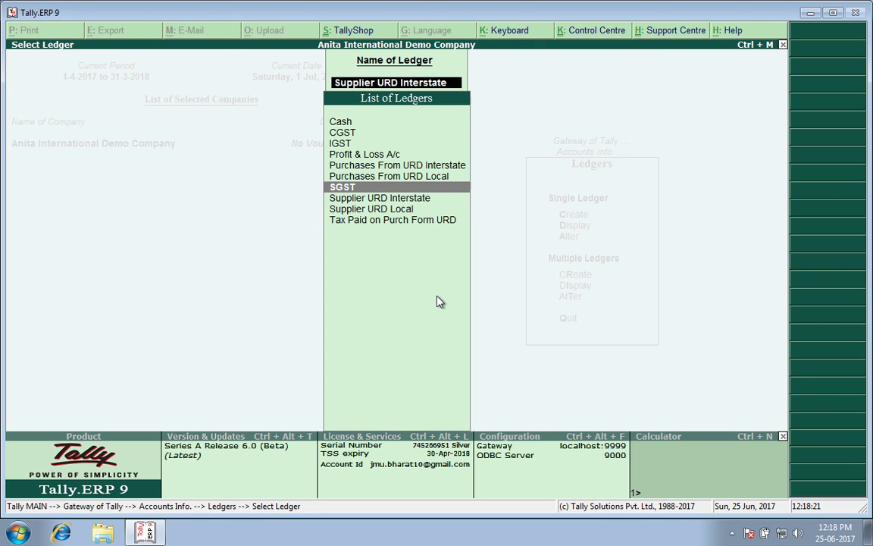
key("Up")
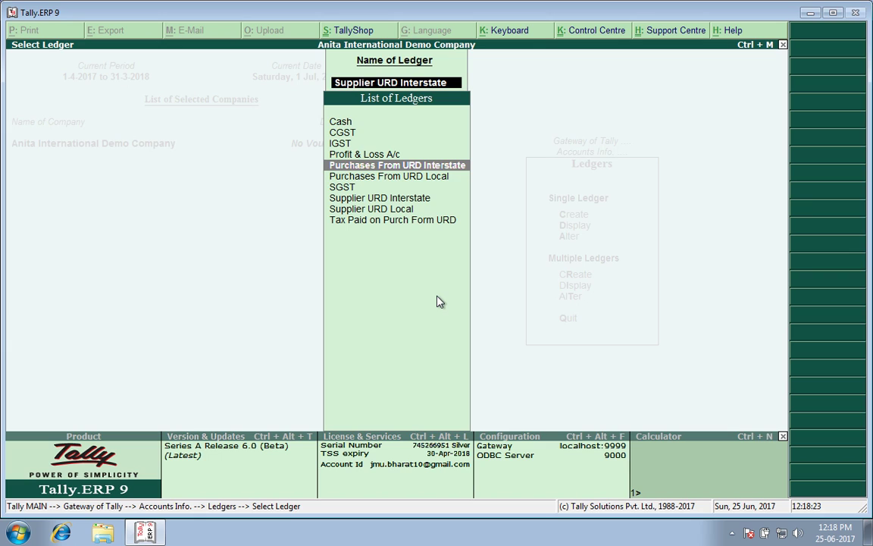
key("Down")
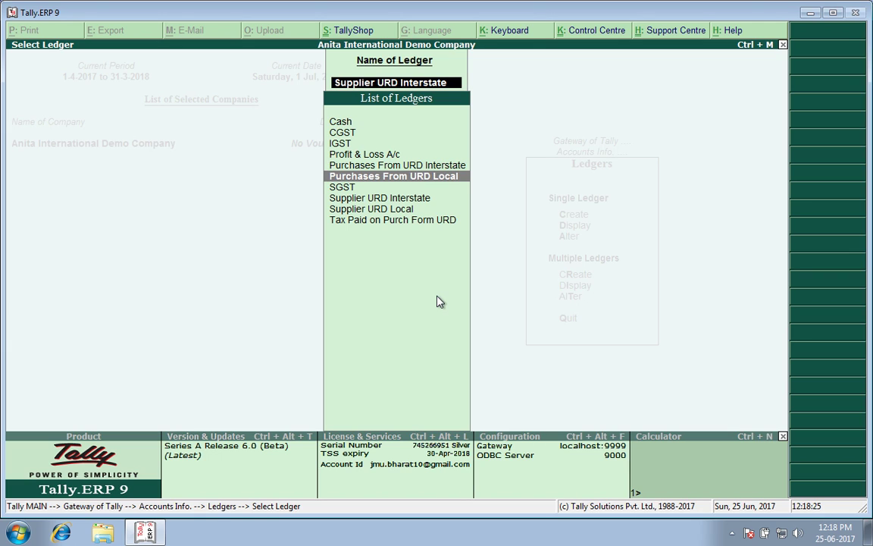
key("Return")
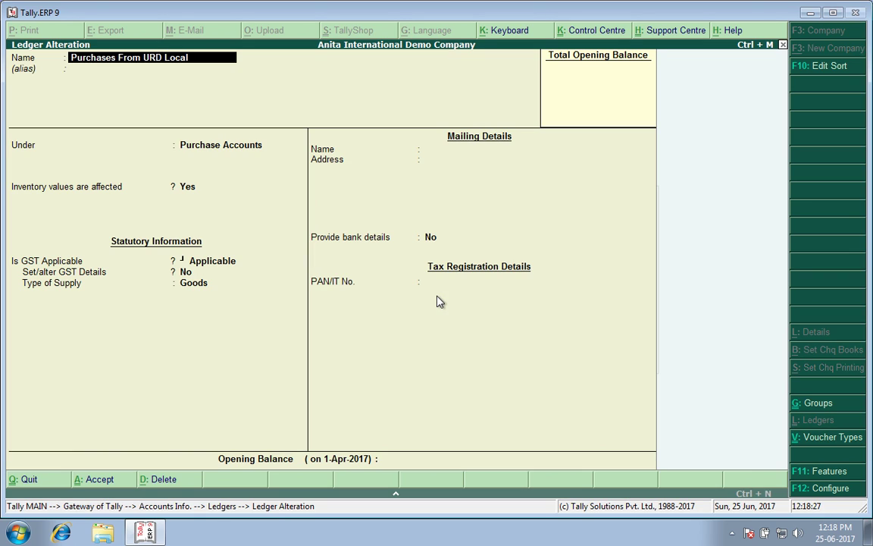
key("Return")
key("Return")
key("Return")
key("Return")
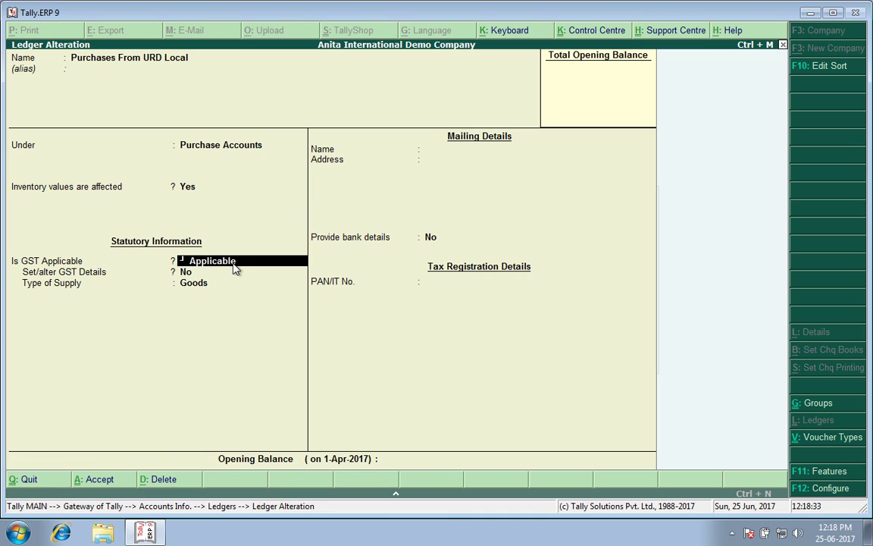
- Open the local purchase ledger's GST details and keep the nature of transaction as Purchase From Unregistered Dealer - Taxable
key("Return")
type("Y")
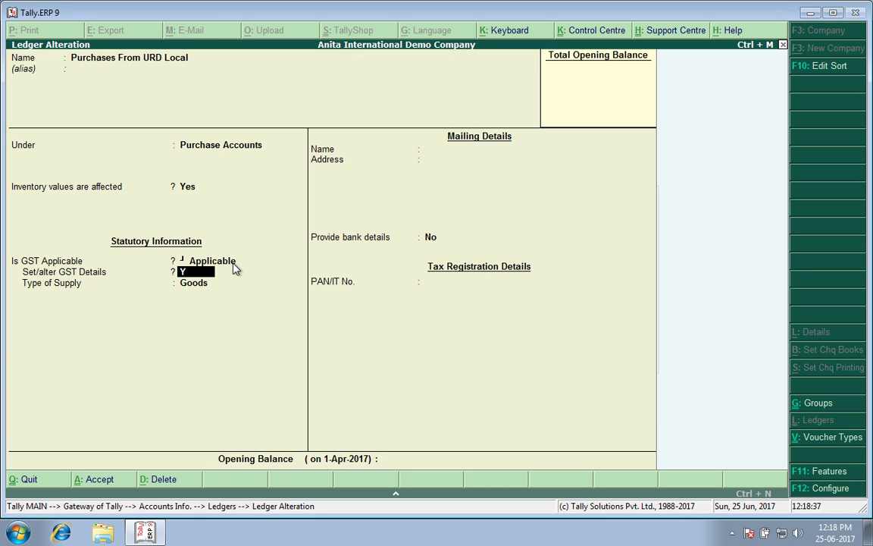
key("Return")
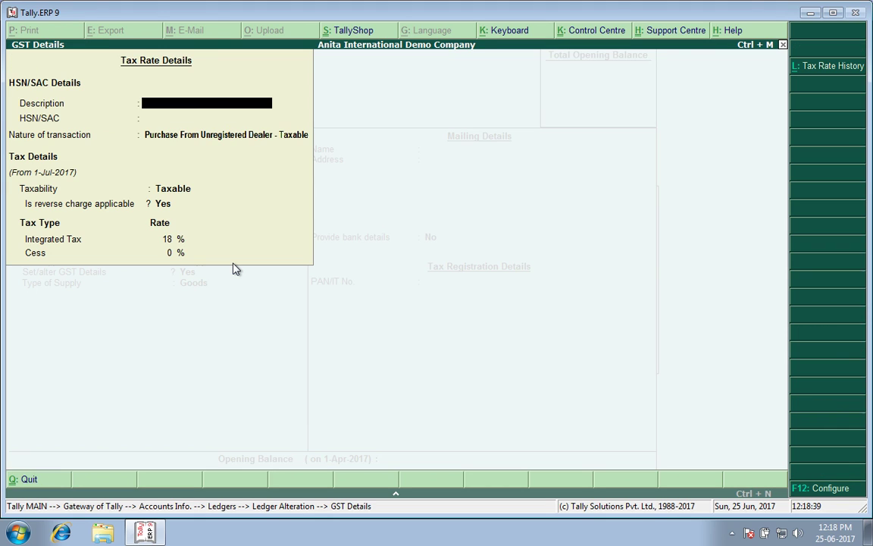
key("Return")
key("Return")
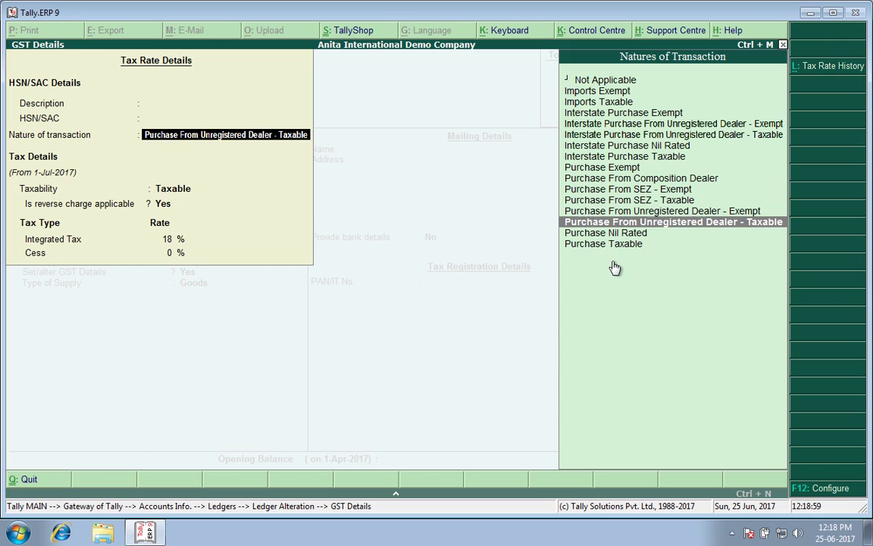
key("Return")
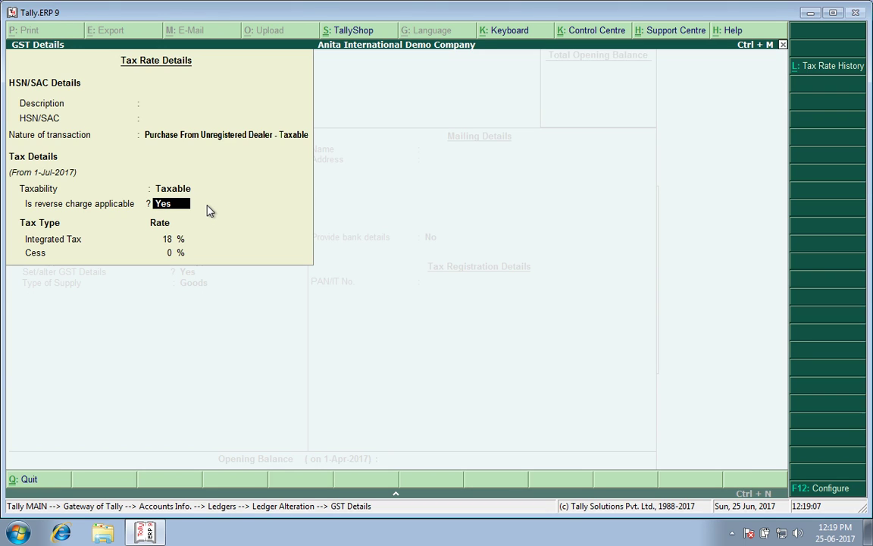
- Check the GST details configuration for the reverse charge calculation option and accept it with the existing options
left_click(807, 493)
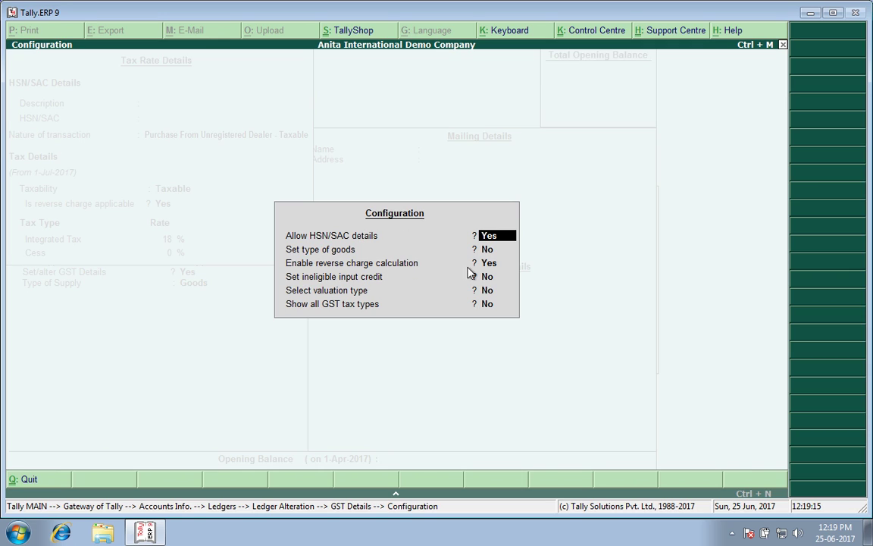
key("Return")
key("Return")
key("Return")
key("Return")
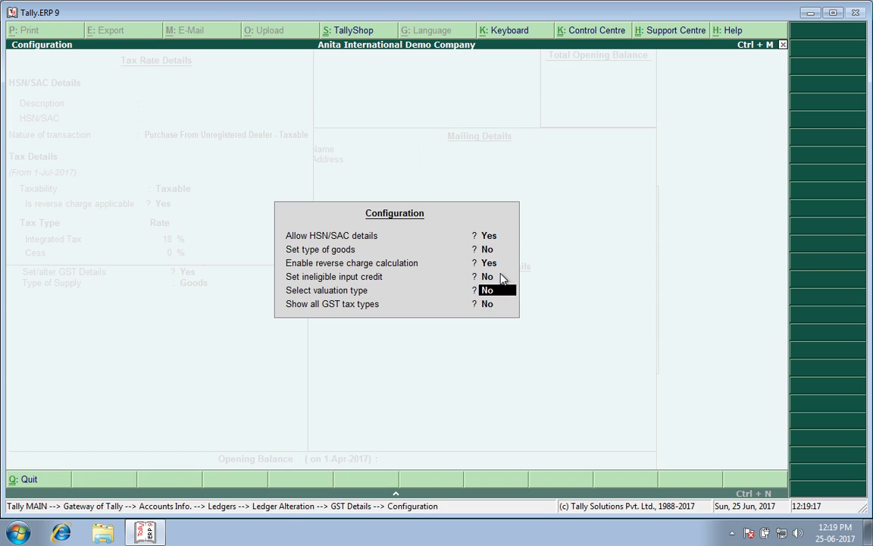
key("Return")
key("Return")
key("Return")
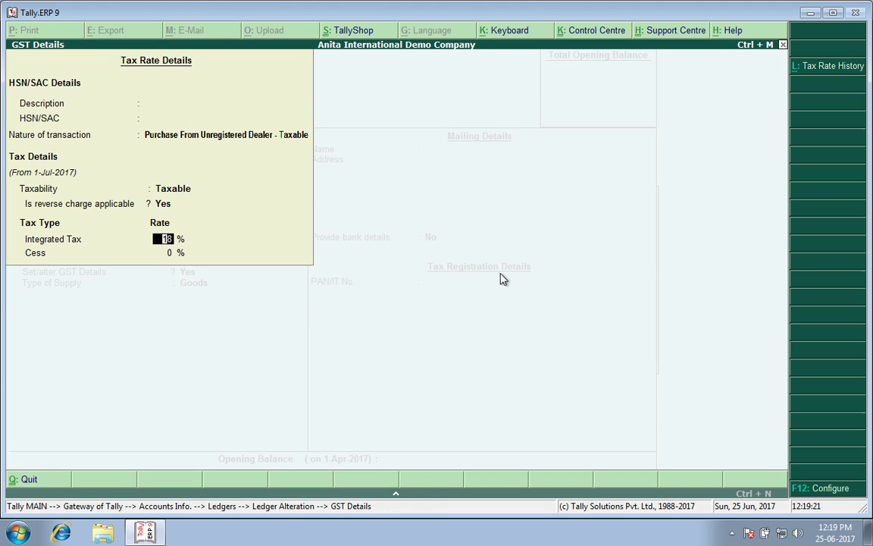
- Keep the 18% integrated tax rate and Goods as the type of supply, and accept the Purchases From URD Local ledger
key("Return")
key("Return")
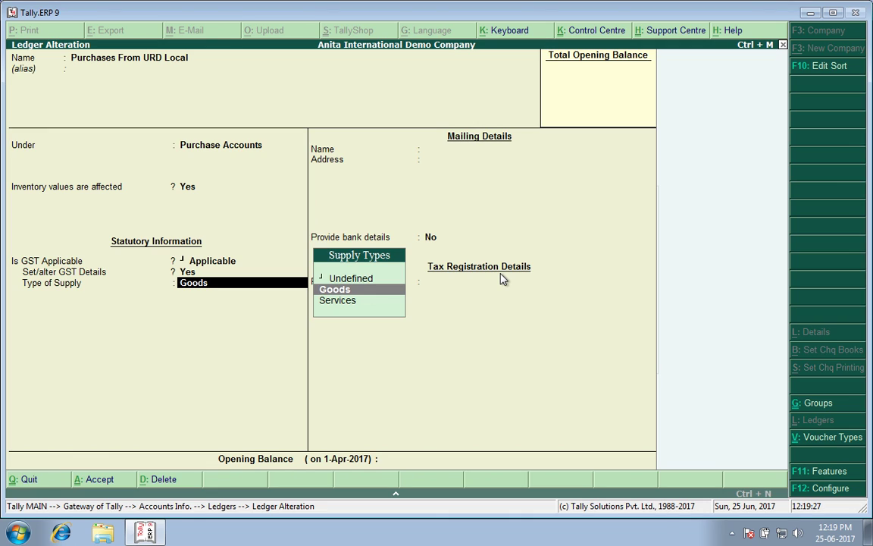
key("Return")
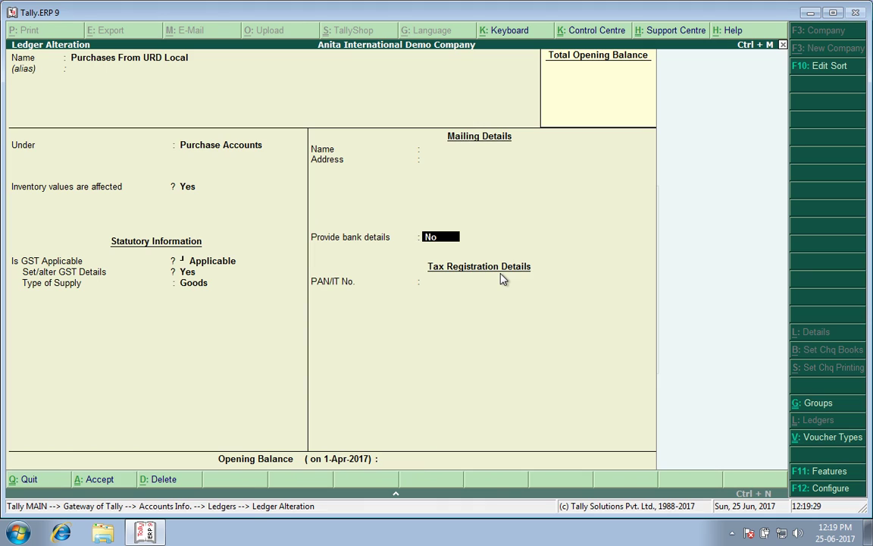
key("Return")
key("Return")
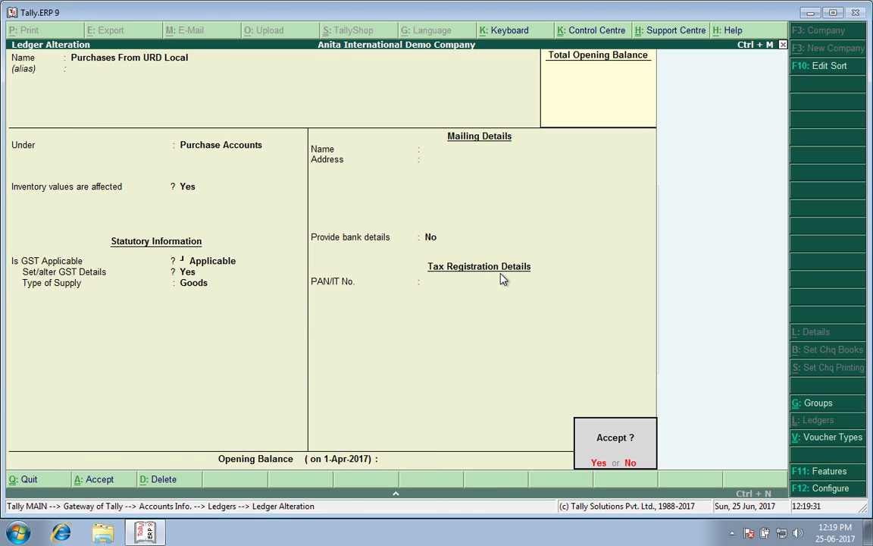
key("Return")
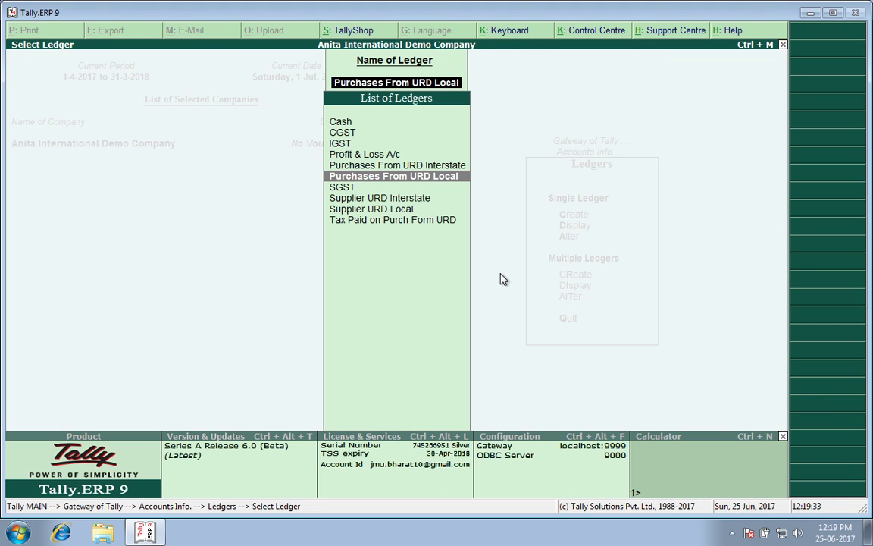
- Open the Purchases From URD Interstate ledger for alteration and review its group, inventory setting and GST applicability
key("Up")
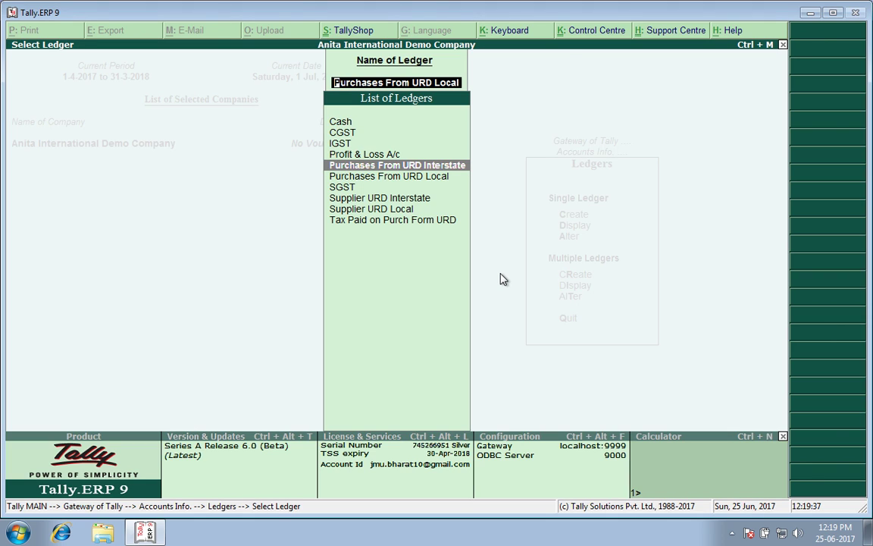
key("Return")
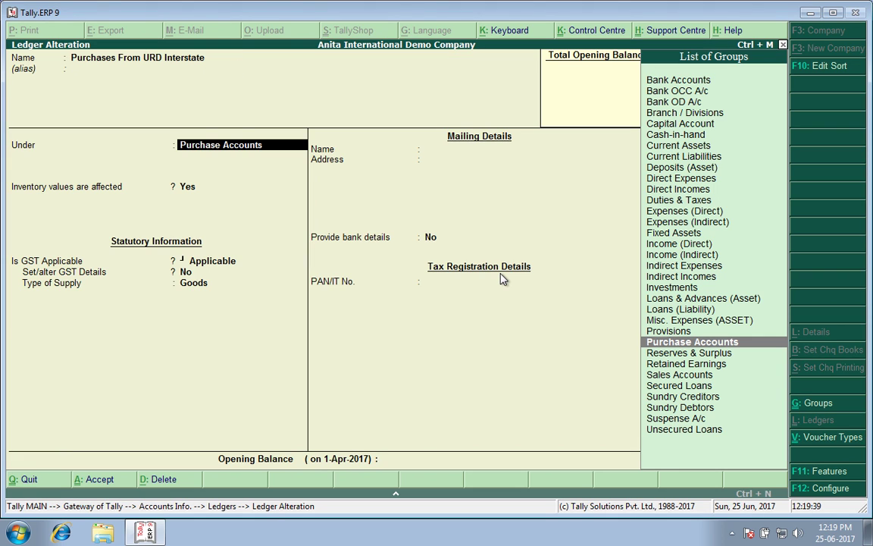
key("Return")
key("Return")
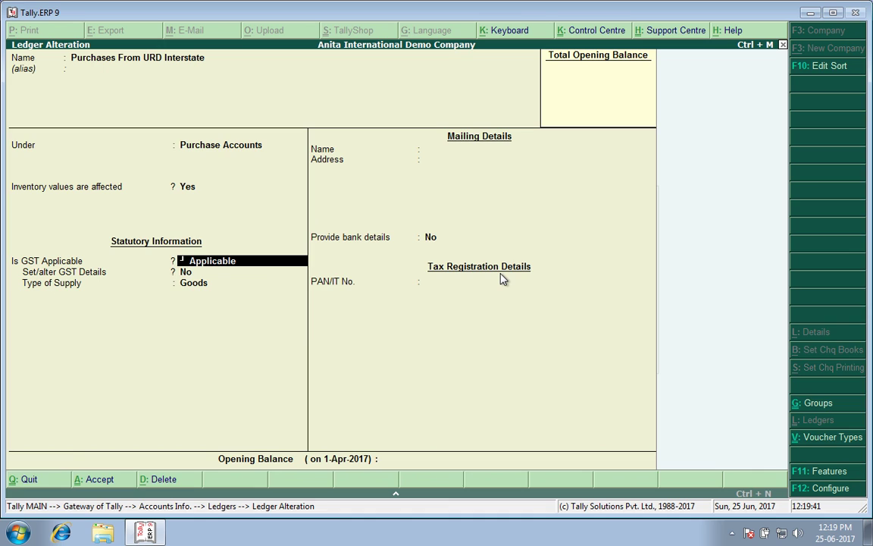
key("Return")
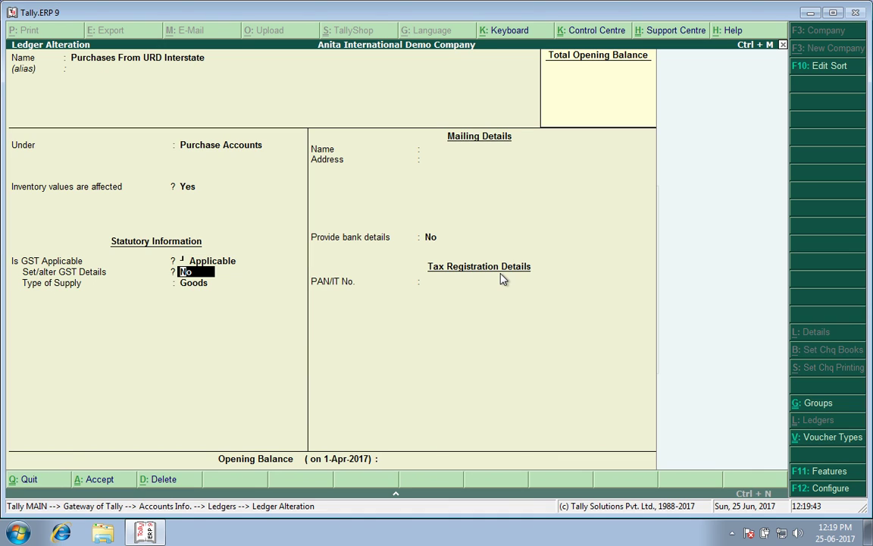
- Open the interstate purchase ledger's GST details and keep the nature of transaction as Interstate Purchase From Unregistered Dealer - Taxable
type("Y")
key("Return")
key("Return")
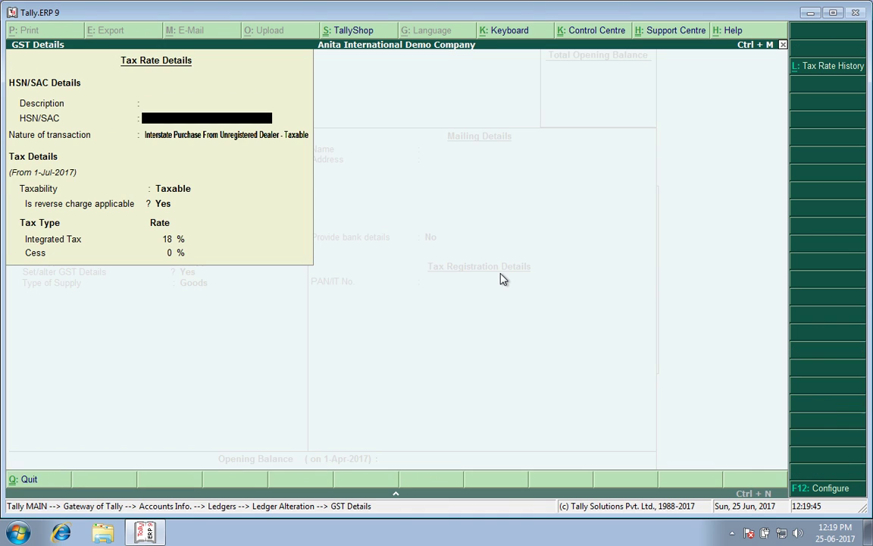
key("Return")
key("Return")
key("BackSpace")
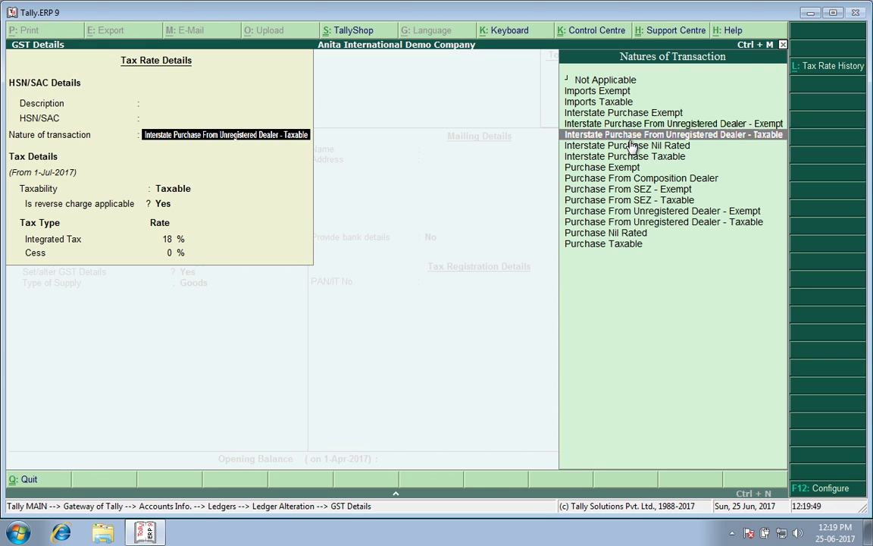
left_click(769, 143)
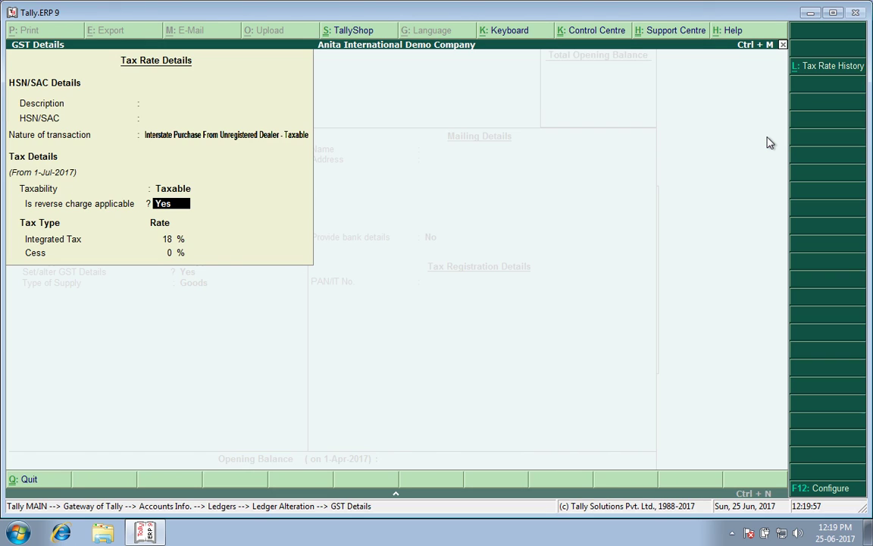
- Keep reverse charge applicable, the 18% integrated tax rate and Goods as supply type, and accept the Purchases From URD Interstate ledger
key("Return")
key("Return")
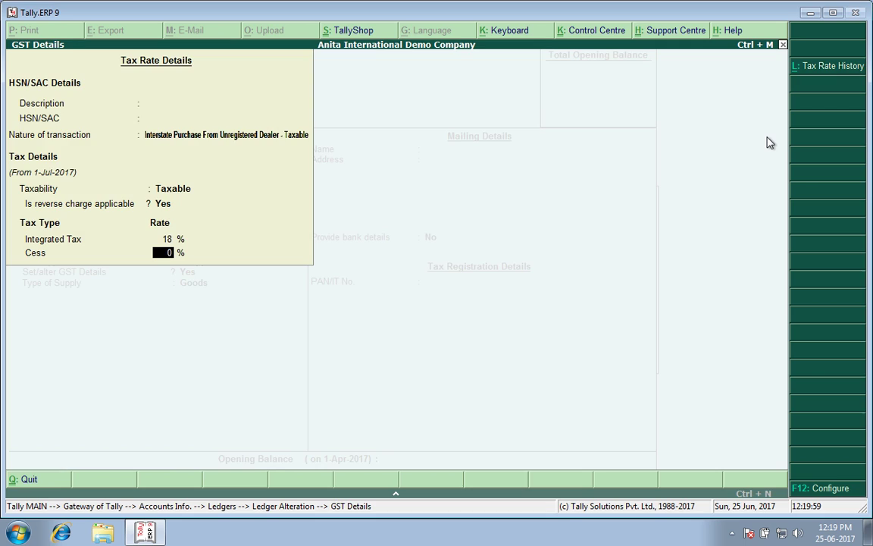
key("Return")
key("Return")
key("Return")
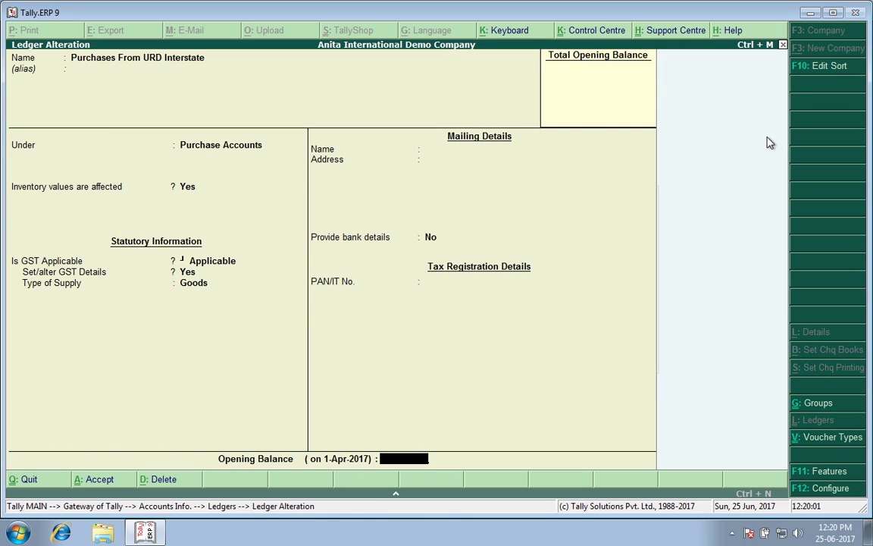
key("Return")
key("Return")
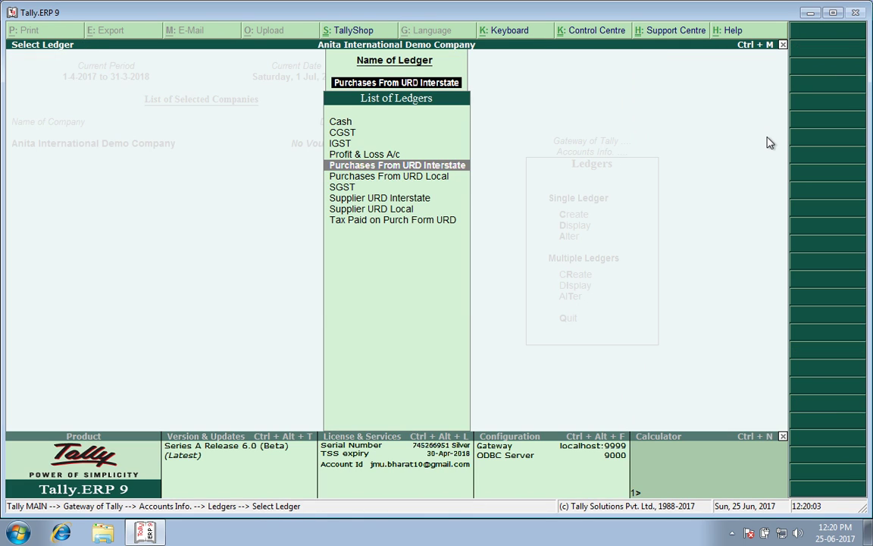
- Leave ledger alteration, return to the Gateway of Tally and start a new purchase voucher
key("Escape")
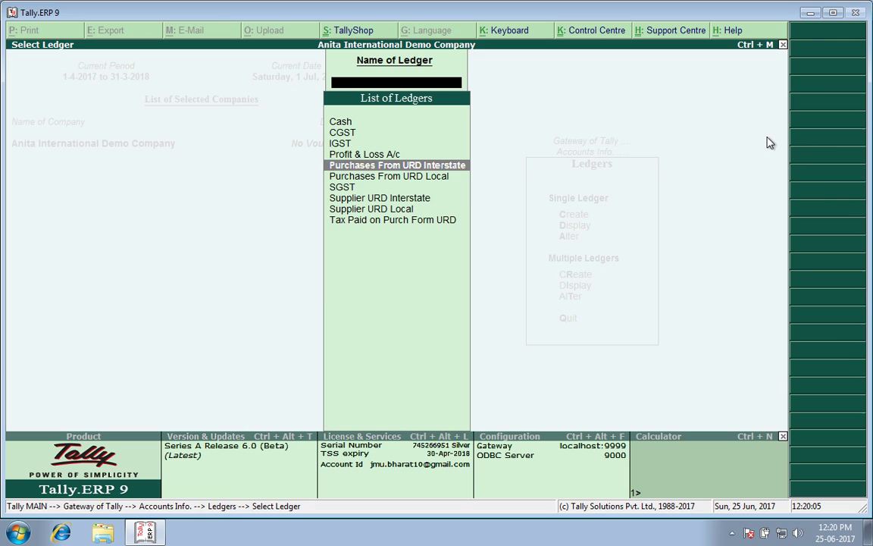
key("Escape")
key("Escape")
key("Escape")
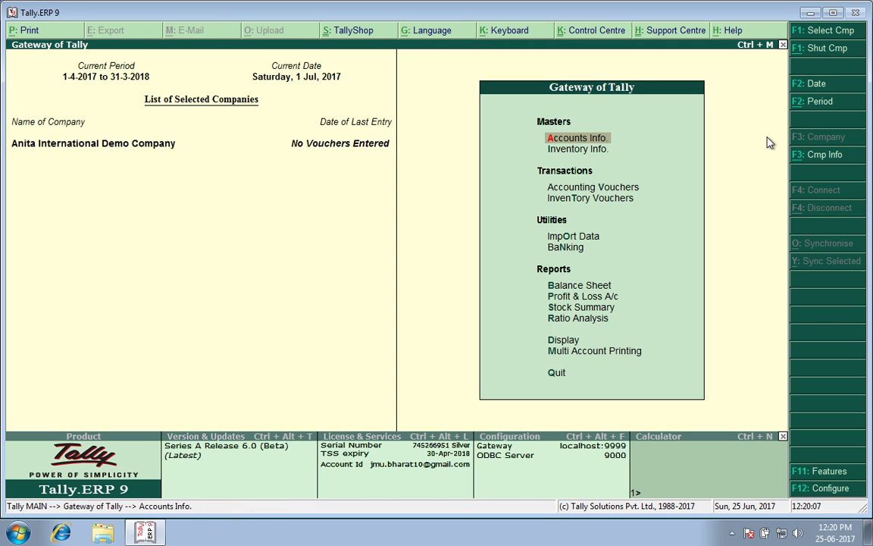
key("Down")
key("Down")
key("Return")
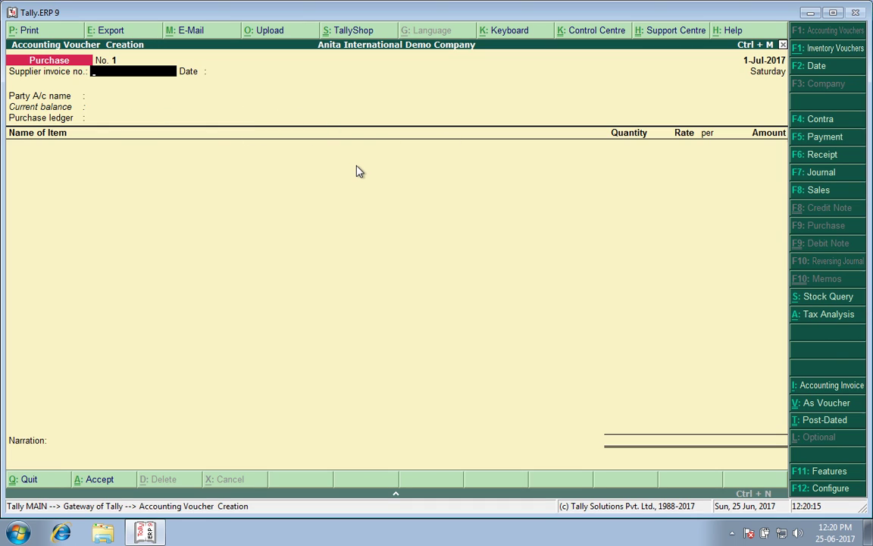
- Fill the purchase voucher header with supplier invoice no. 1, date 1-Jul-2017, party Supplier URD Local and purchase ledger Purchases From URD Local
key("Return")
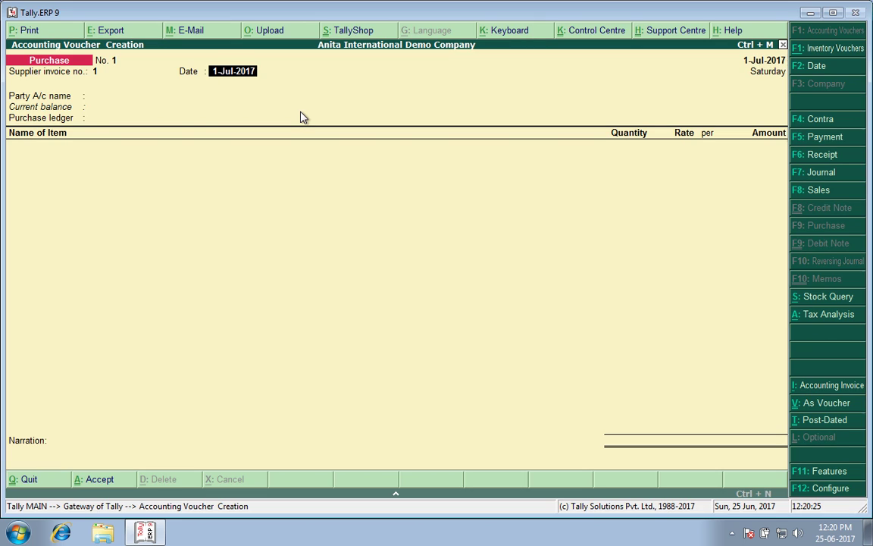
key("Return")
key("Down")
key("Down")
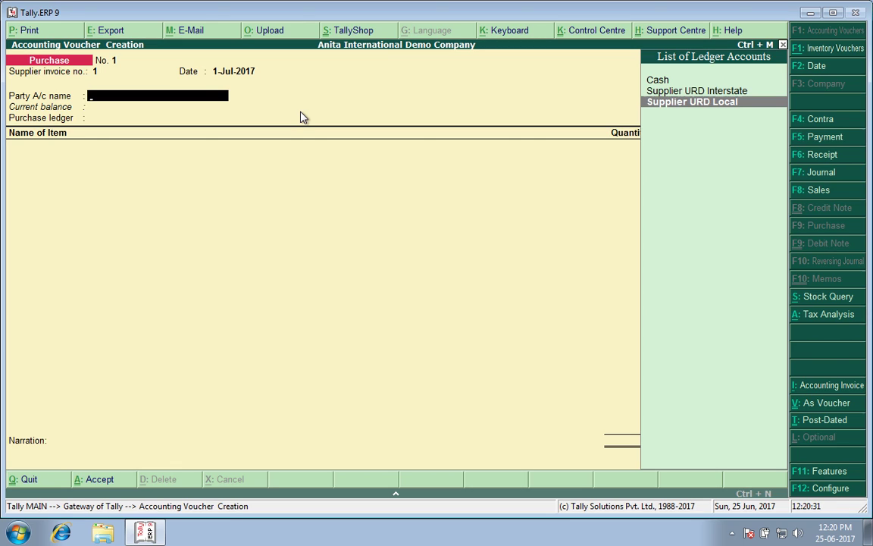
key("Return")
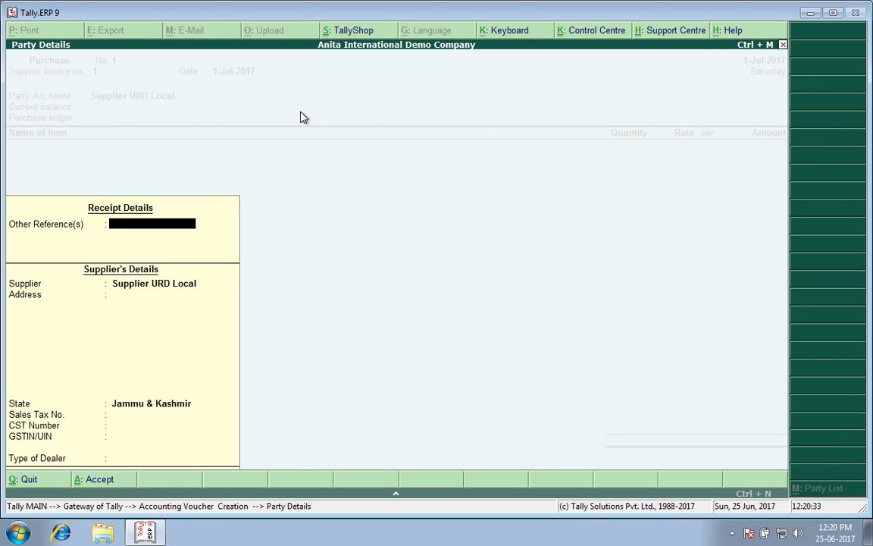
key("ctrl+a")
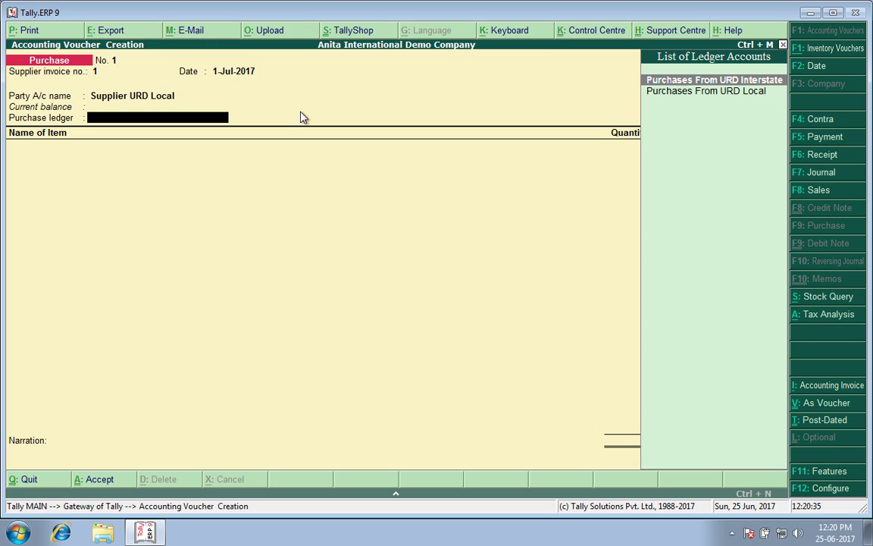
key("Down")
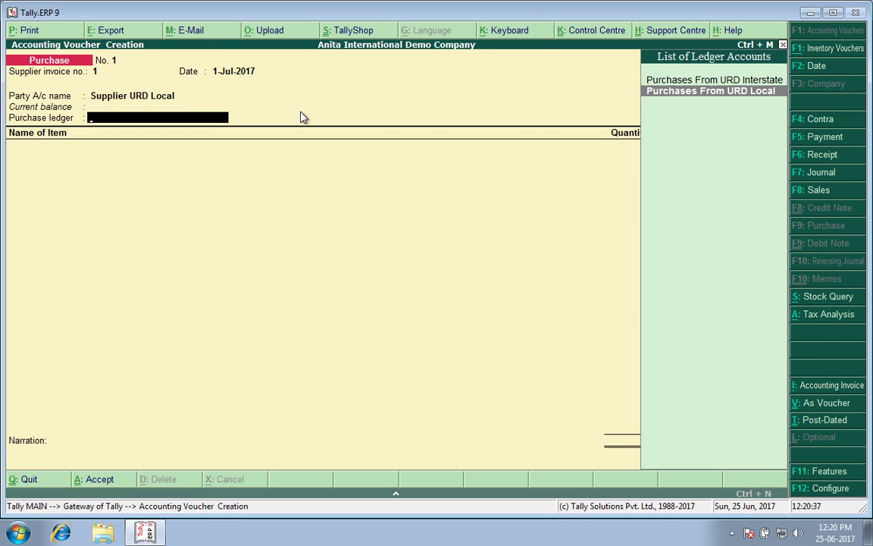
key("Return")
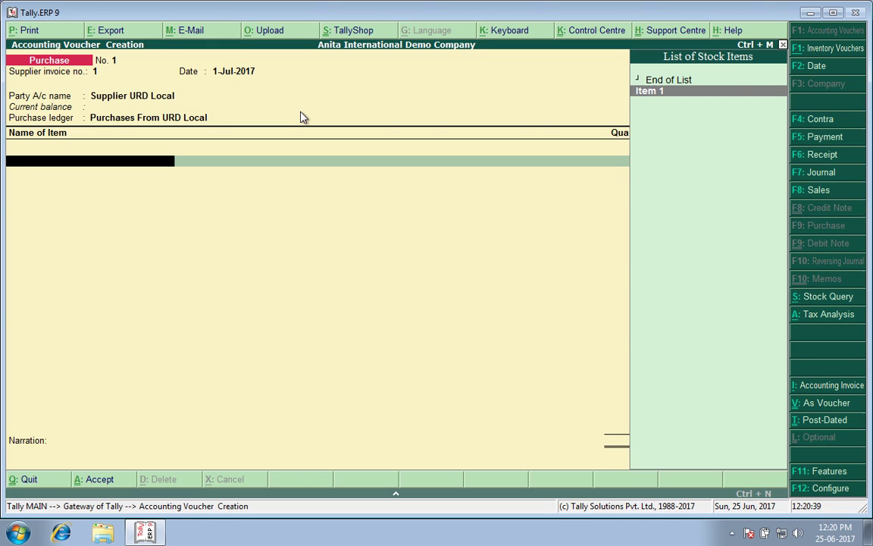
- Choose Item 1 for the voucher and open its stock item master to review the group, units and GST applicability
type("i")
key("ctrl+Return")
key("Return")
key("Return")
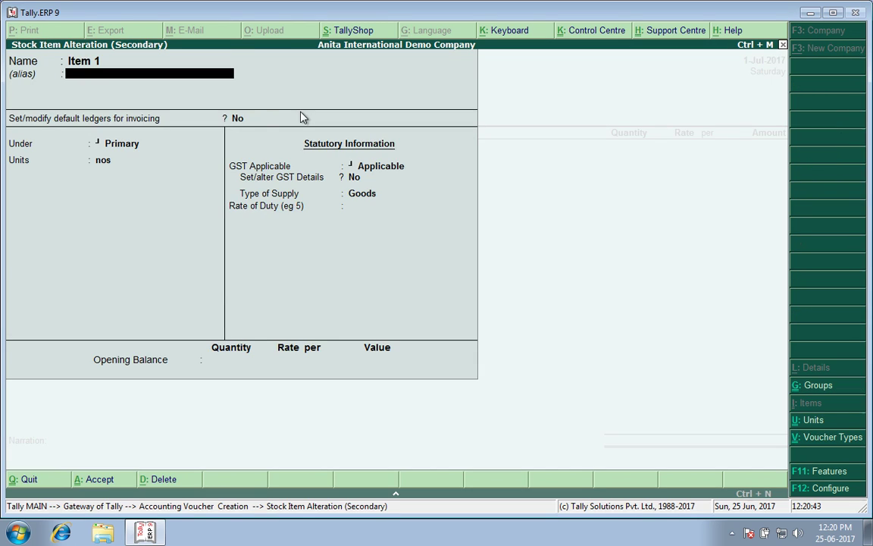
key("Return")
key("Return")
key("Return")
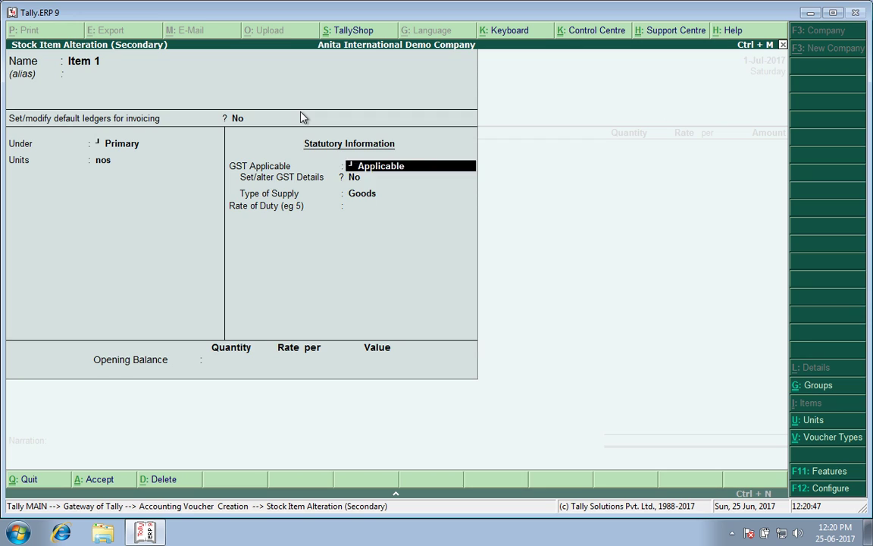
- Check Item 1's GST tax rate details, accept them with the existing values and Goods as supply type, and save the stock item
key("Return")
type("y")
key("Return")
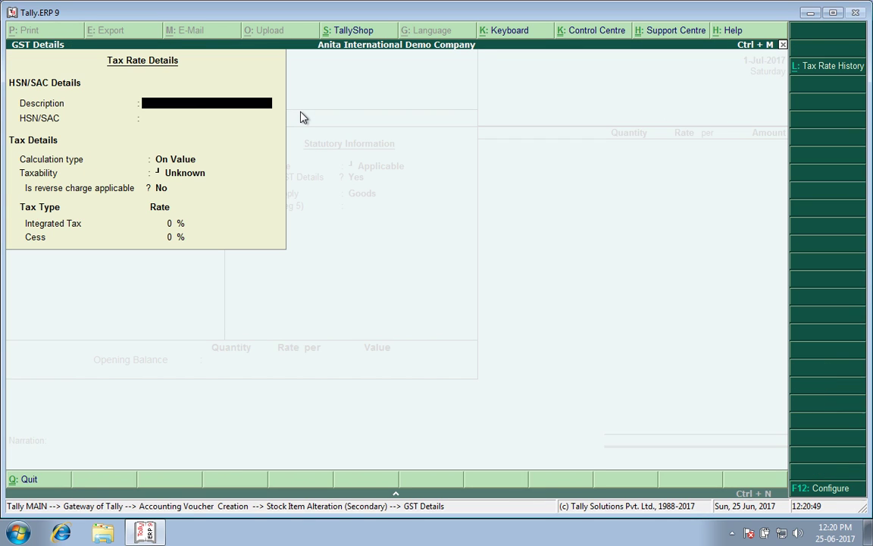
key("ctrl+a")
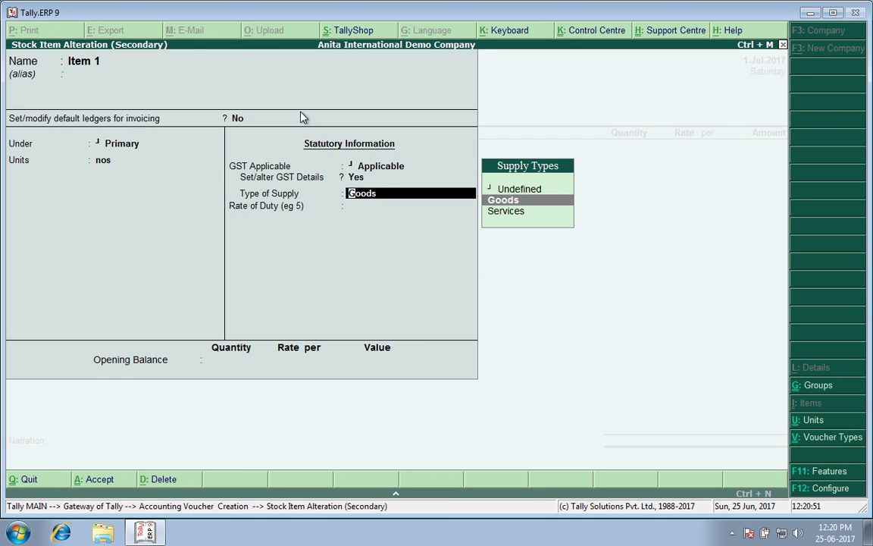
key("ctrl+a")
- Enter a quantity of 10 nos at a rate of 1,000 for Item 1 and end the item list
type("1")
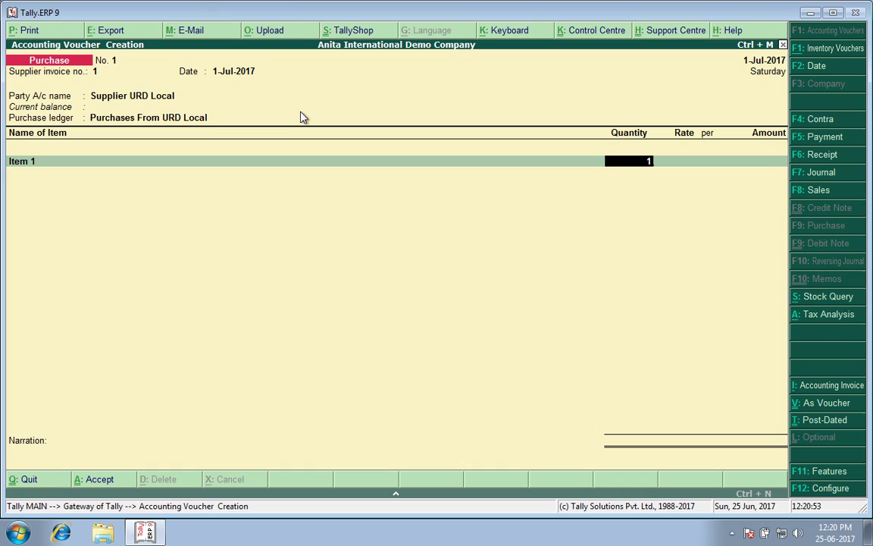
type("0")
key("Return")
type("1")
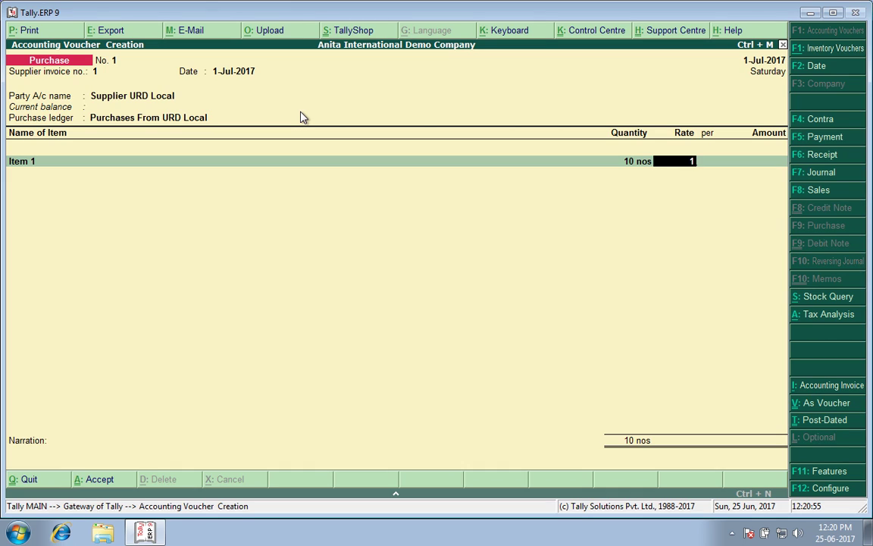
type(",000")
key("Return")
key("Return")
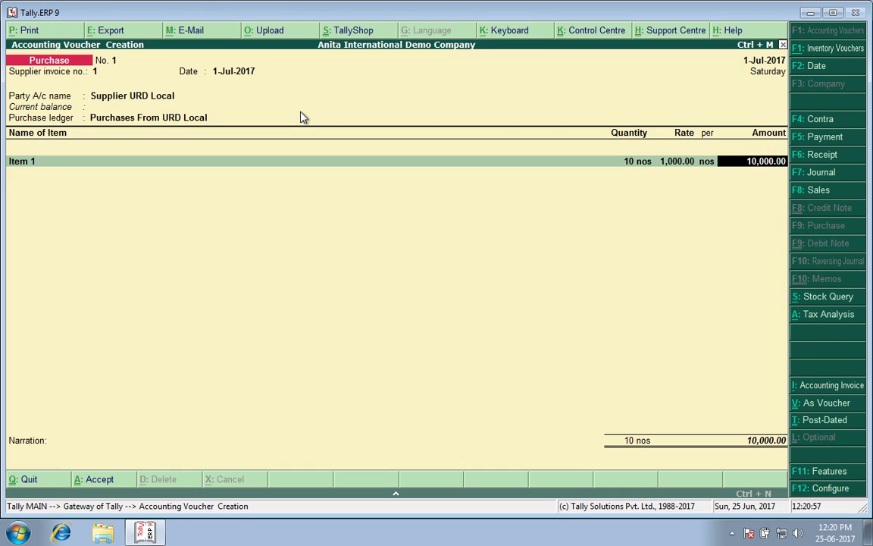
key("Return")
key("Return")
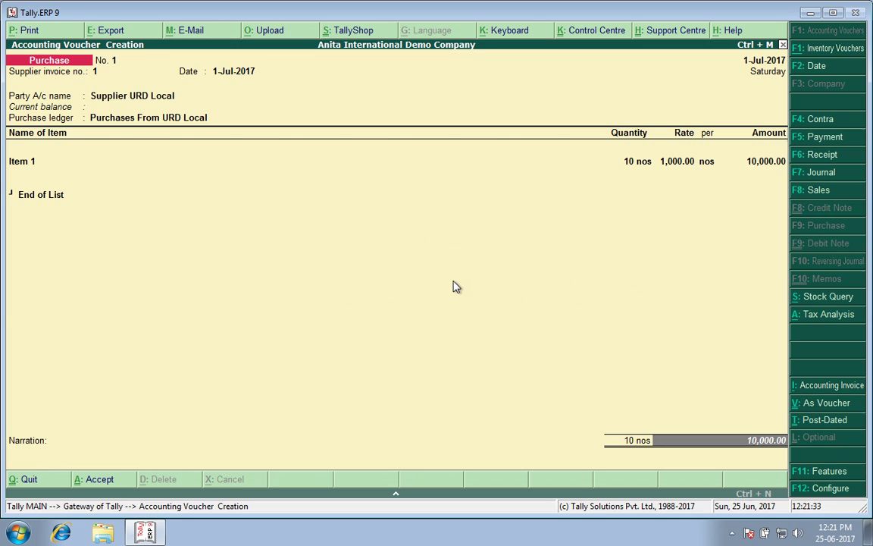
- Examine the detailed tax analysis of the local URD purchase and accept the voucher
left_click(833, 324)
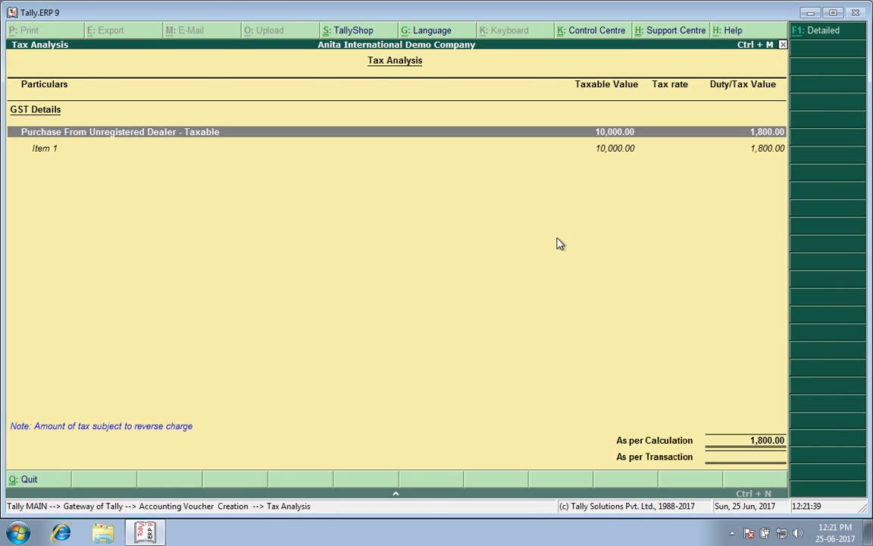
left_click(816, 34)
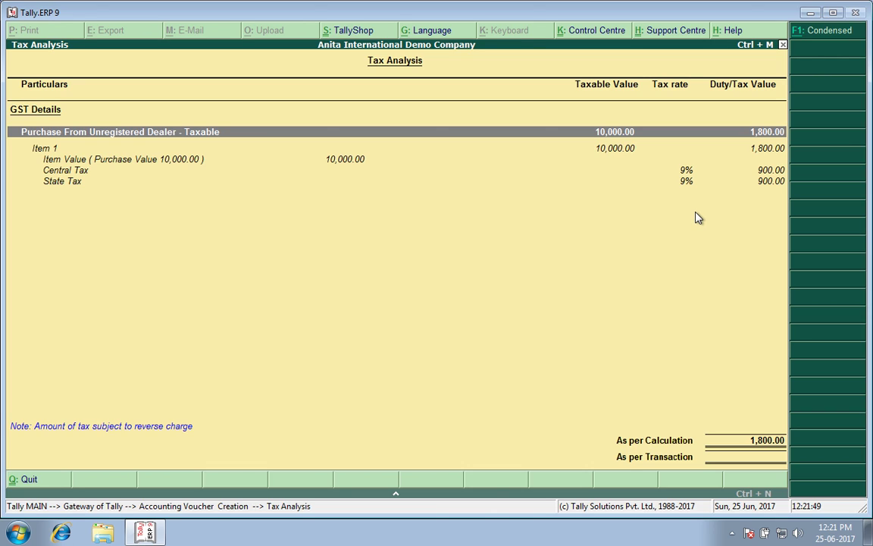
key("Escape")
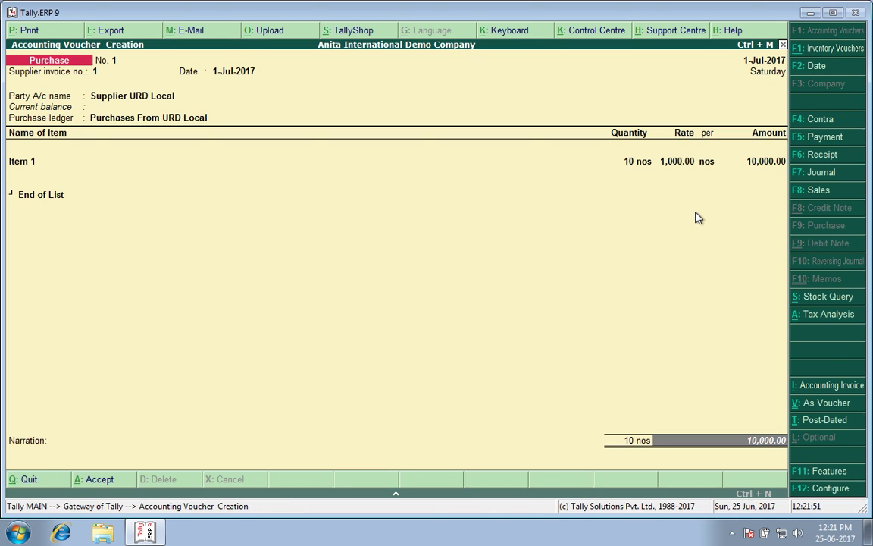
key("ctrl+a")
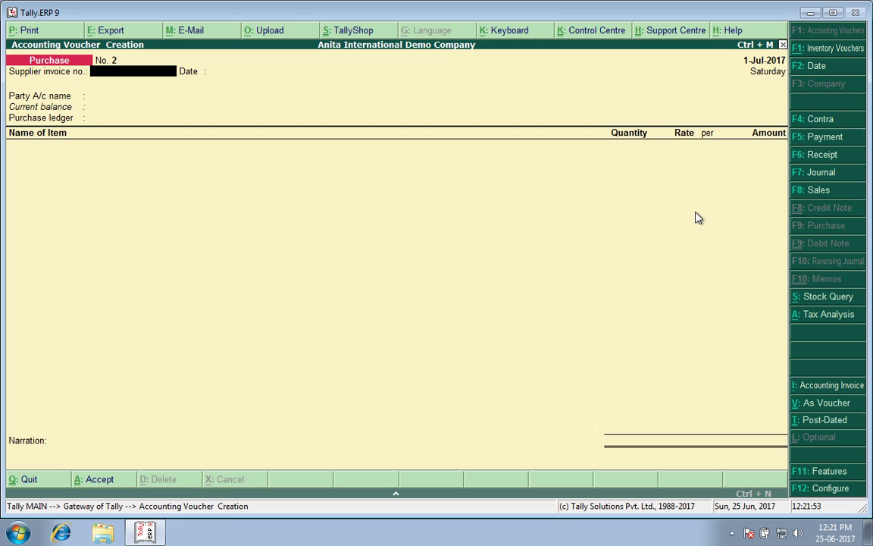
- Set the supplier invoice number to 2 and its date to 1-Jul-2017 in the new purchase voucher
key("Return")
key("BackSpace")
type("2")
key("Return")
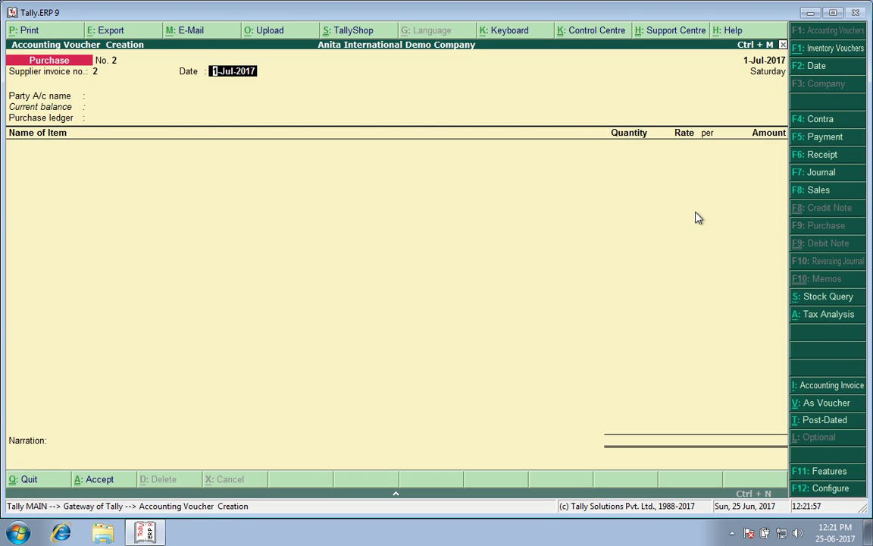
type("2")
key("Return")
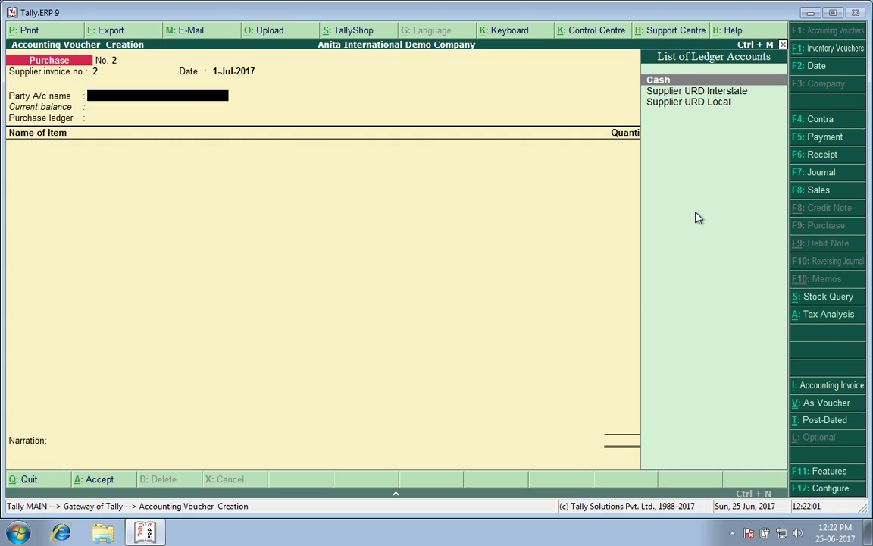
- Choose Supplier URD Interstate as the party, accept its party details, and choose Purchases From URD Interstate as the purchase ledger
key("Down")
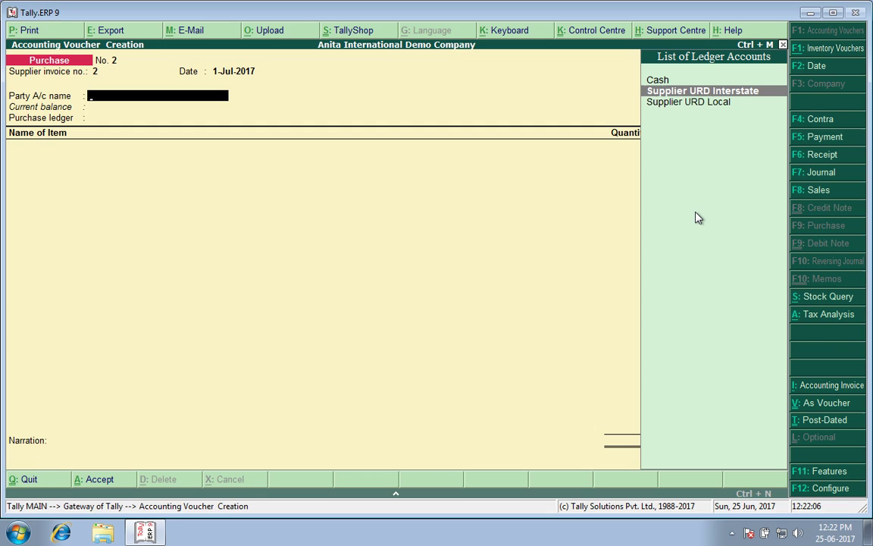
key("Return")
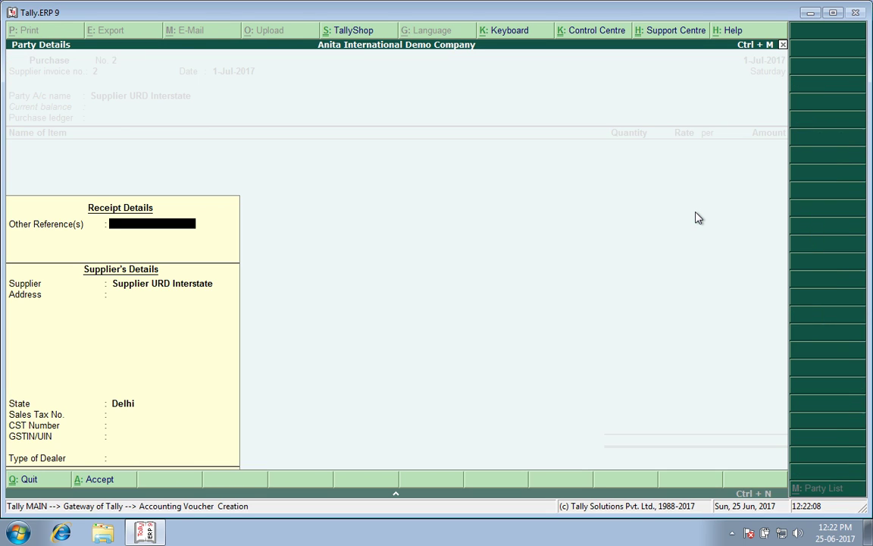
key("ctrl+a")
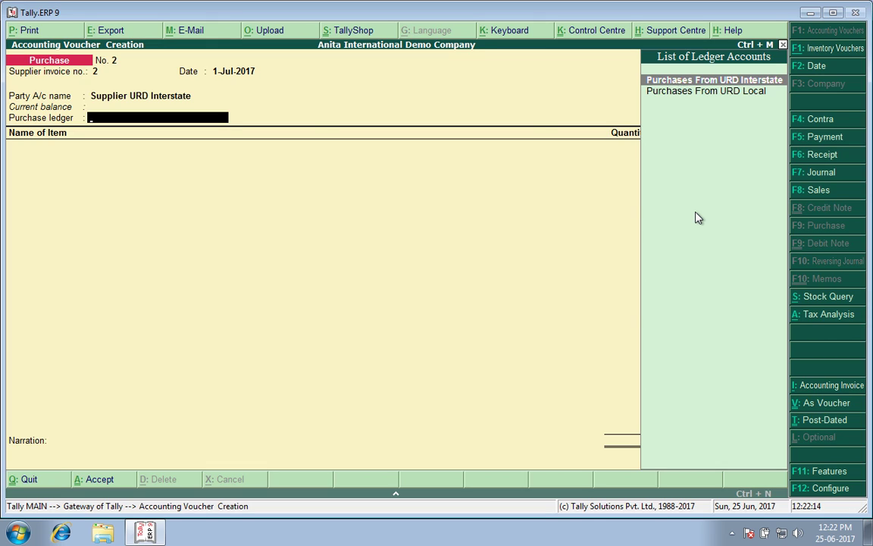
key("Return")
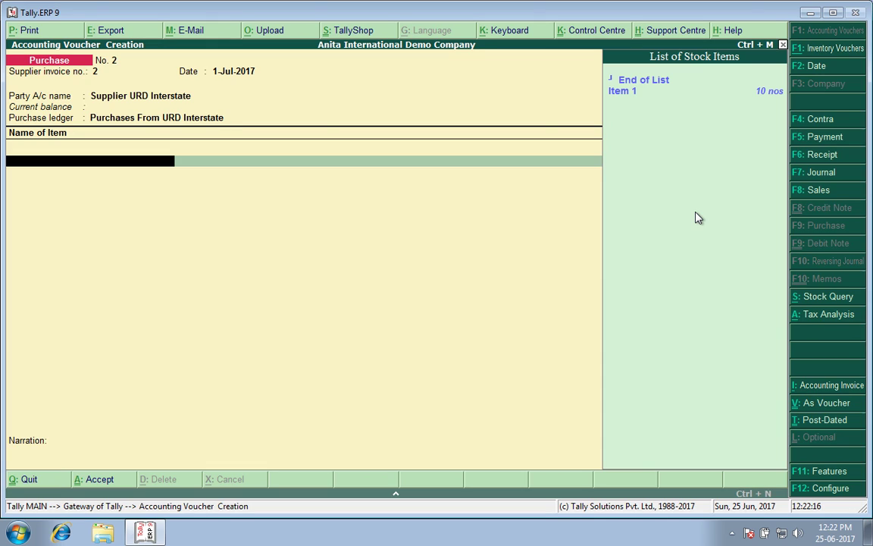
- Add Item 1 with a quantity of 2 nos at a rate of 1,000 and end the item and ledger lists
key("Down")
key("Return")
type("2")
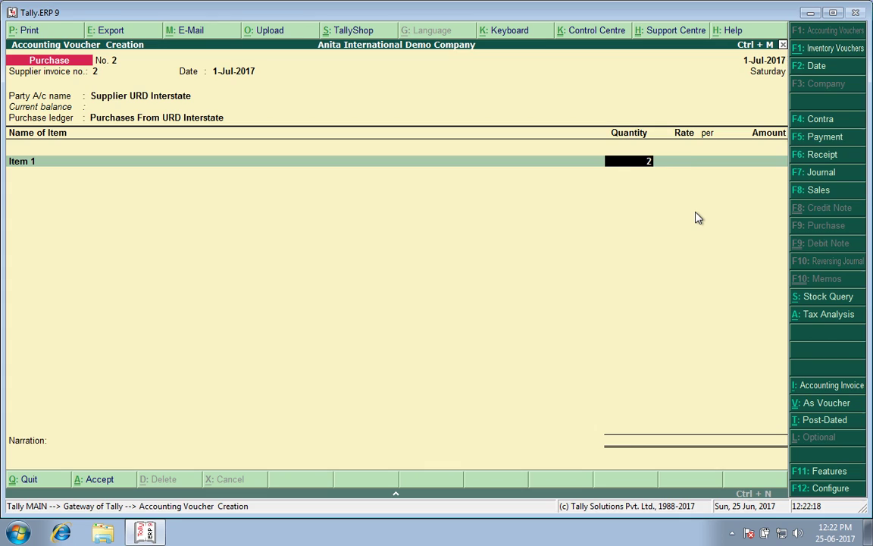
key("Return")
key("Return")
key("Return")
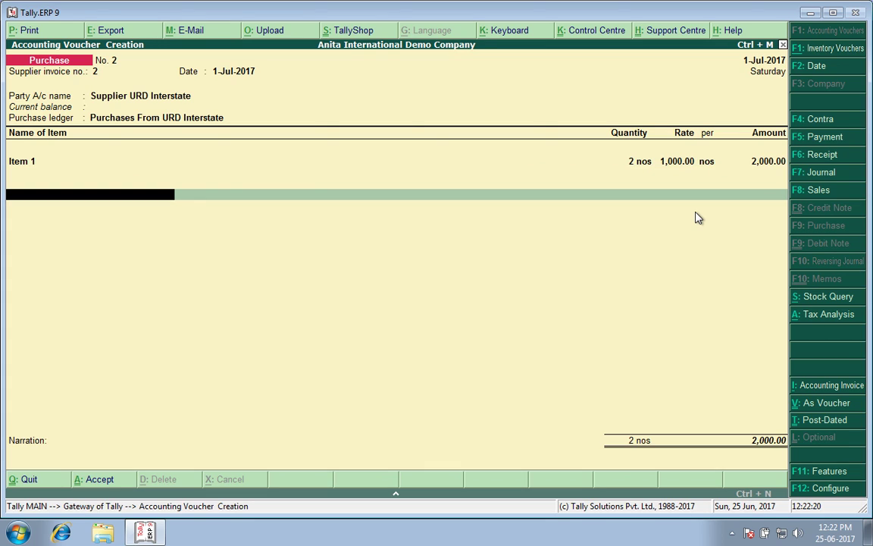
key("Return")
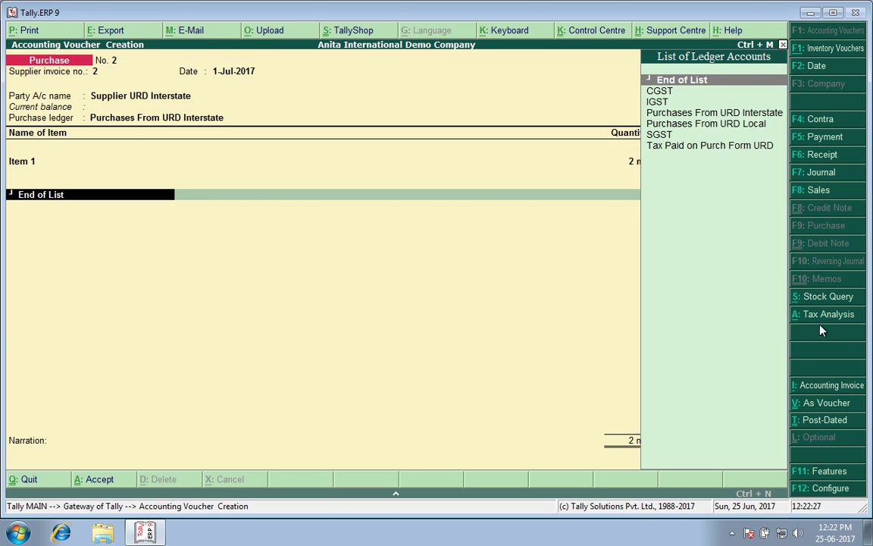
key("Return")
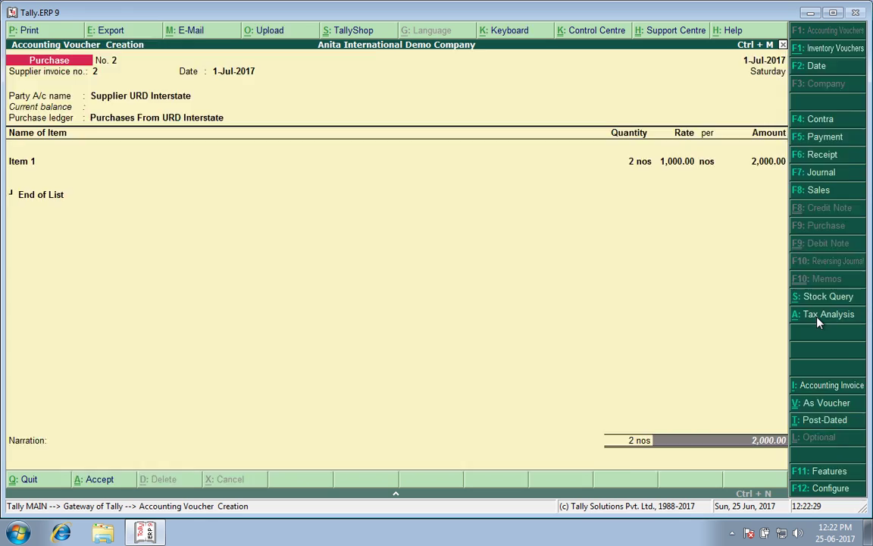
- Examine the detailed tax analysis of the interstate URD purchase and accept the voucher
left_click(819, 322)
left_click(825, 34)
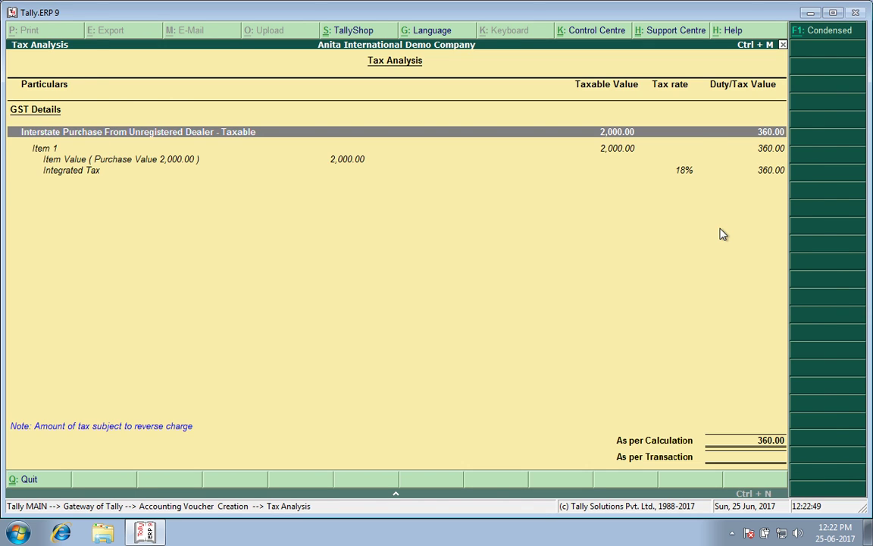
key("Escape")
key("Return")
key("Return")
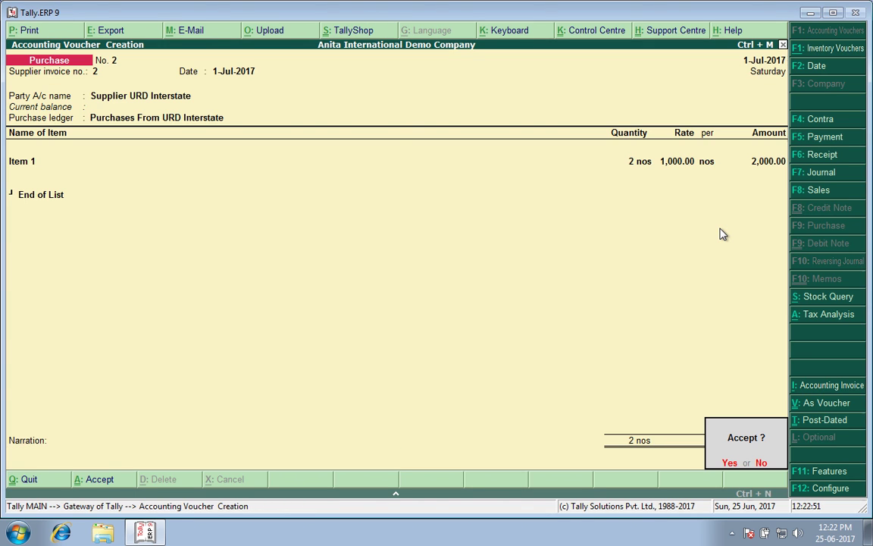
key("Return")
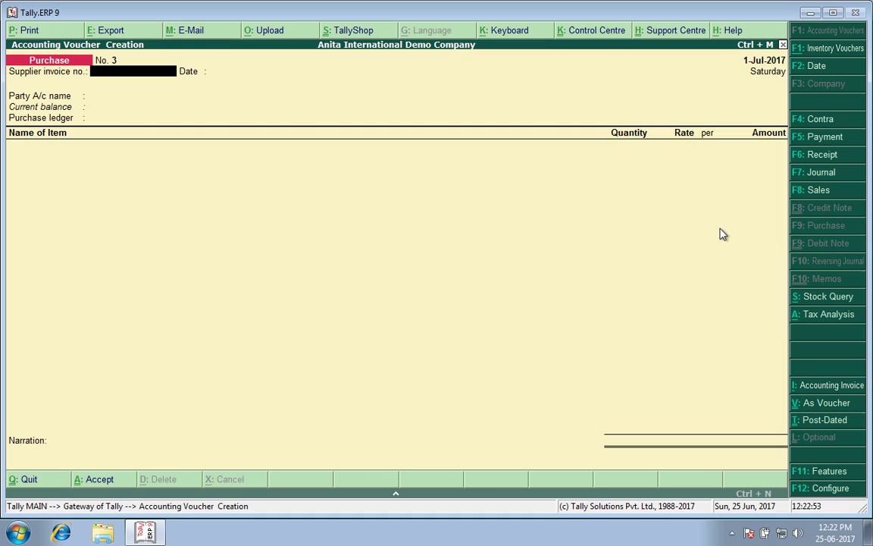
- Leave voucher entry and examine the detailed GSTR-2 report for the reverse charge inward supplies and tax liability, then close it
key("Escape")
key("Return")
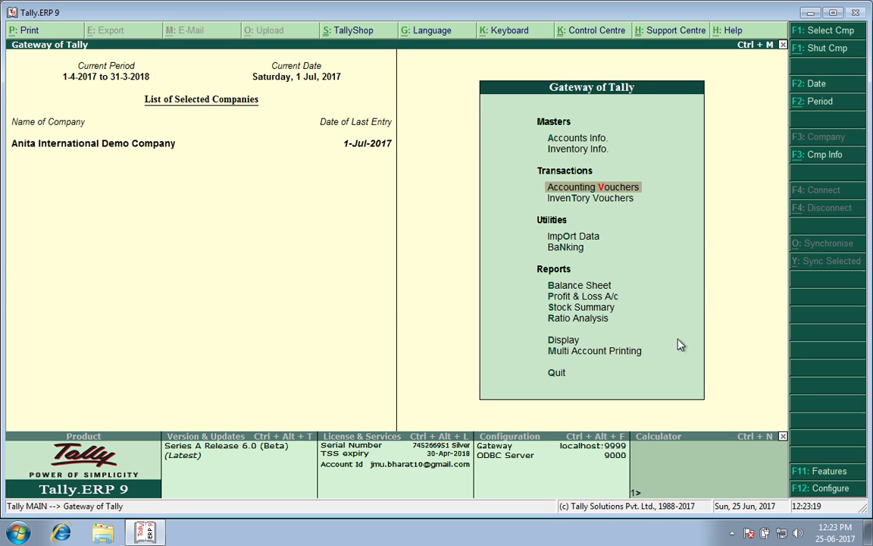
left_click(564, 343)
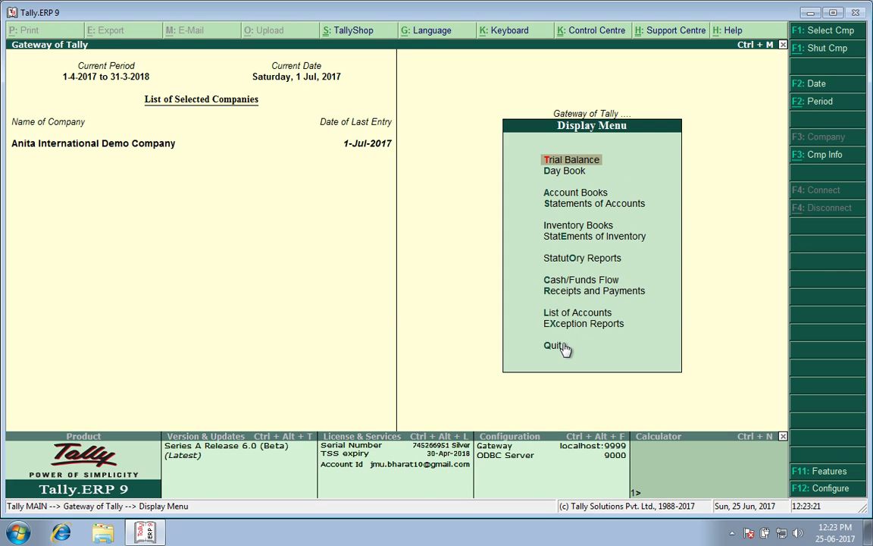
left_click(573, 259)
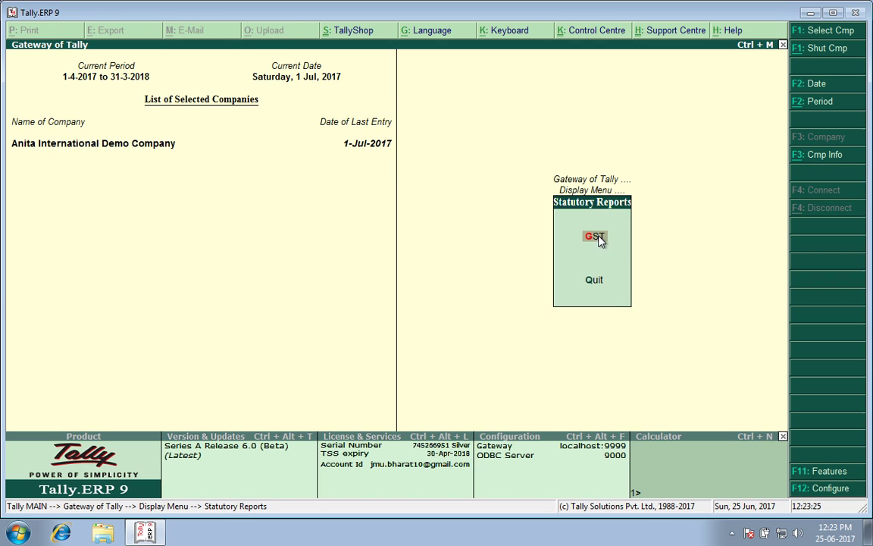
left_click(597, 237)
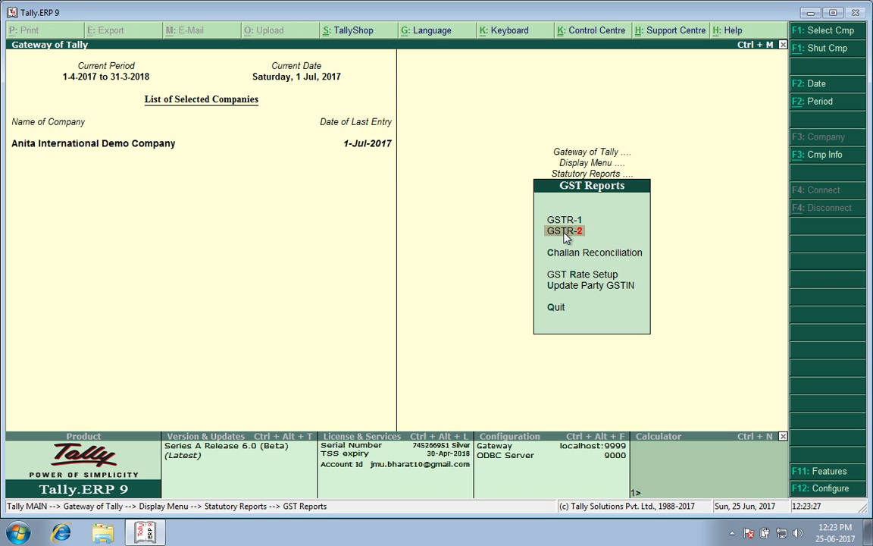
left_click(565, 231)
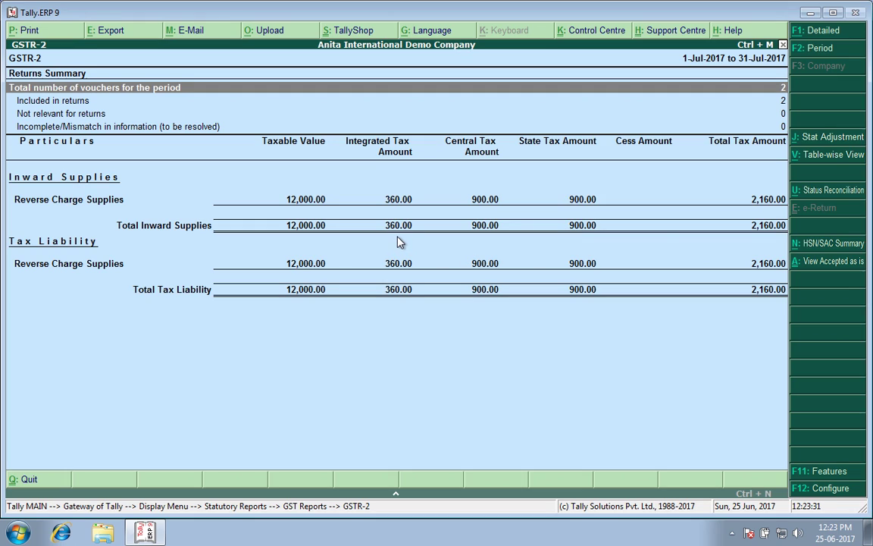
left_click(820, 35)
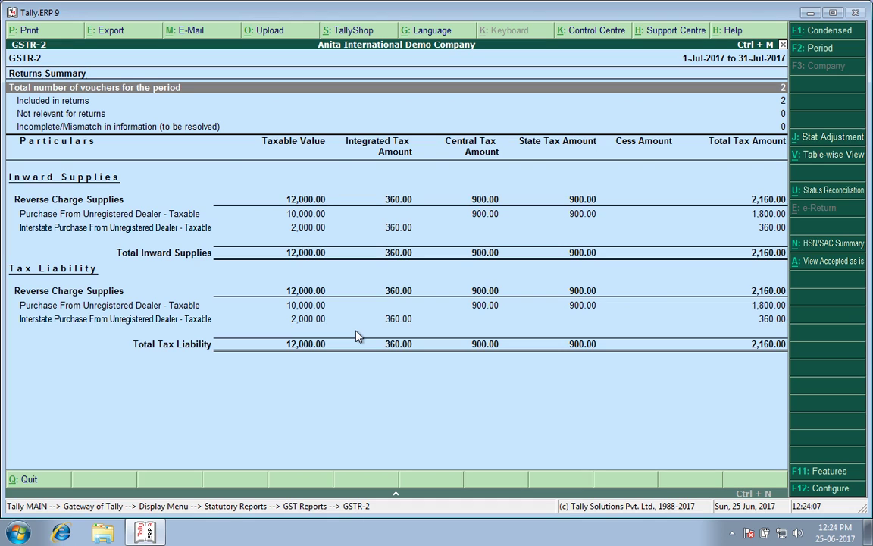
key("Escape")
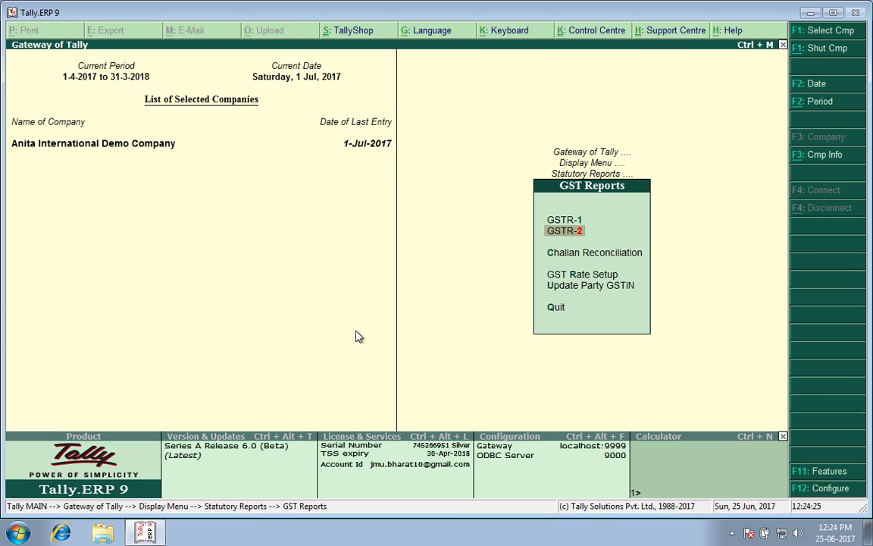
key("Escape")
key("Escape")
key("Escape")
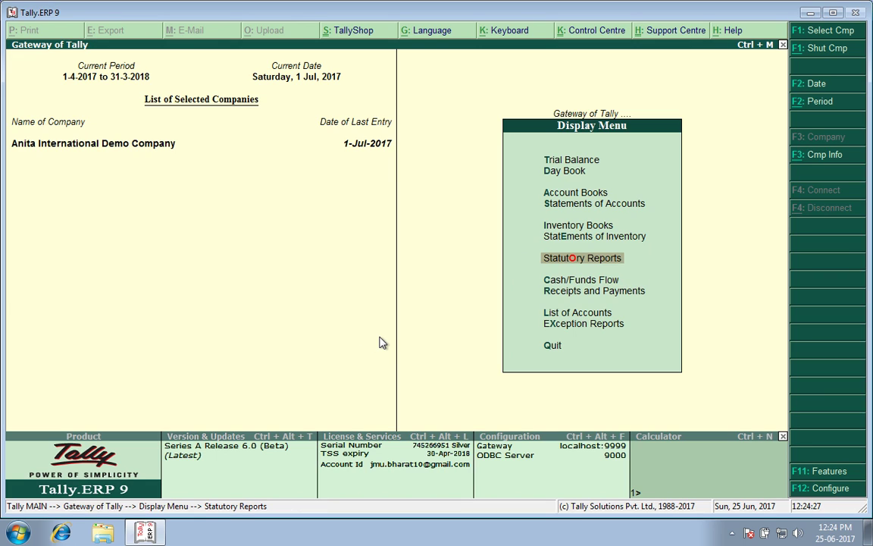
- Return to accounting voucher entry and start a new journal voucher
key("Up")
key("Up")
key("Up")
key("Up")
key("Up")
key("Up")
key("Up")
key("Up")
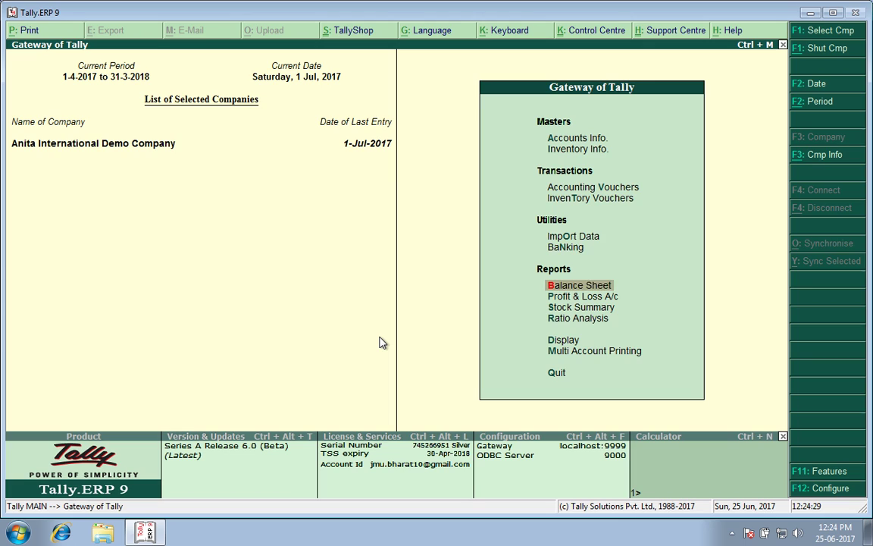
key("Return")
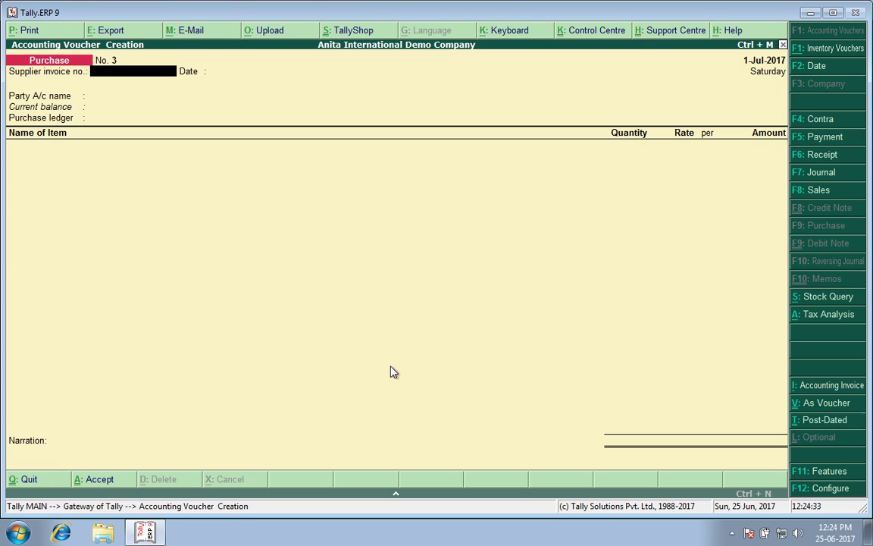
key("F7")
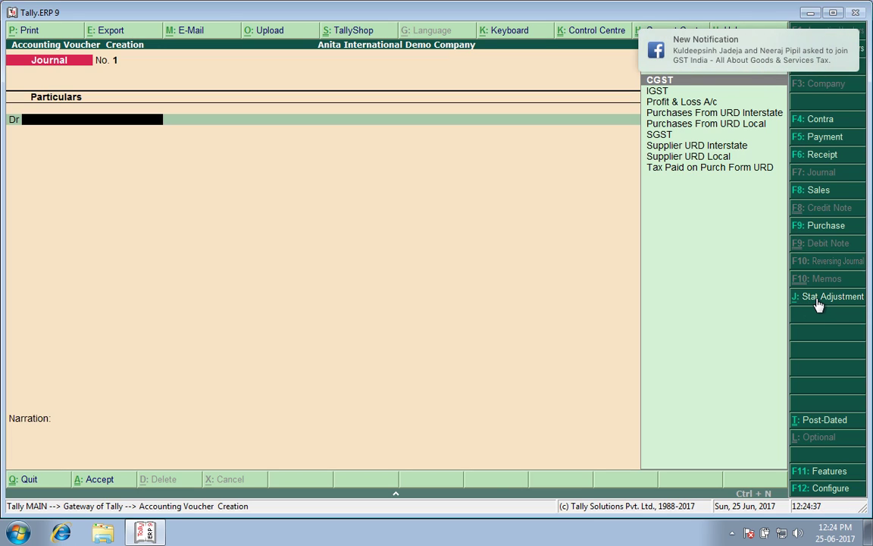
- Set the journal's statutory adjustment to GST, Increase of Tax Liability, with Purchase under Reverse Charge as additional details
left_click(818, 301)
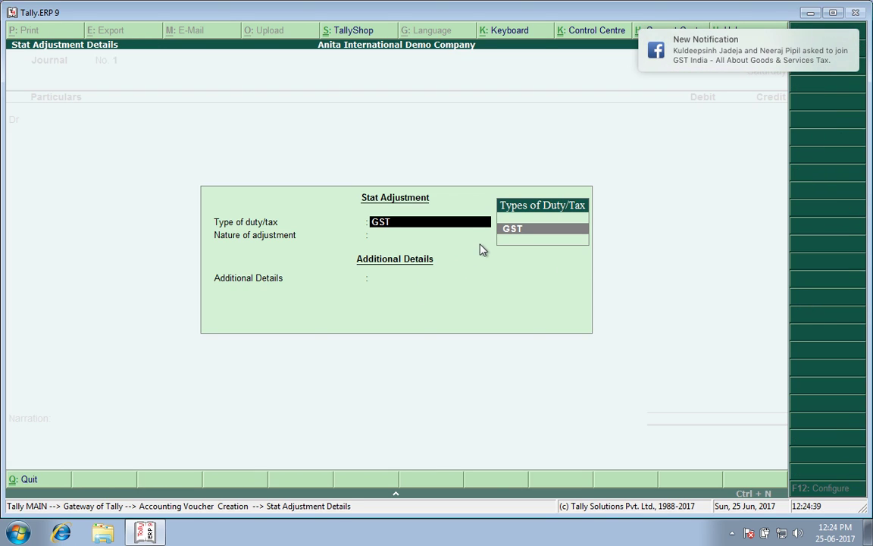
left_click(528, 230)
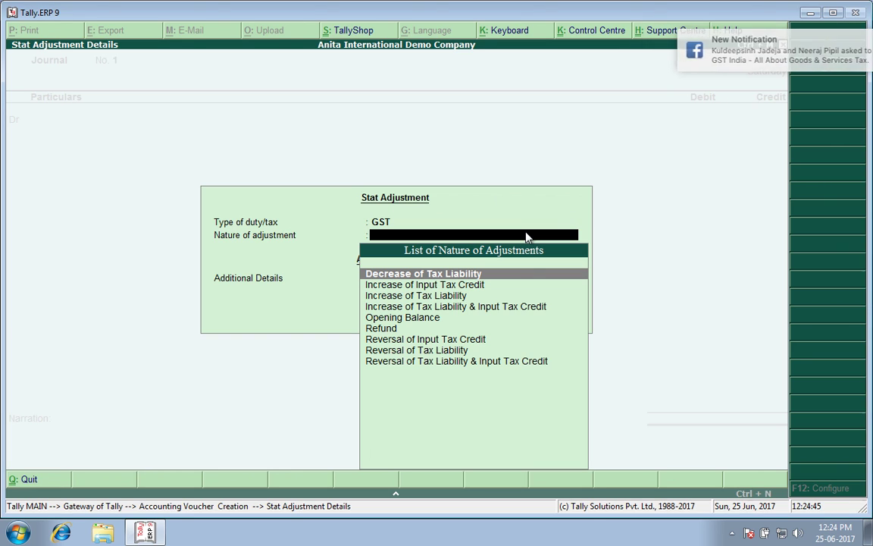
key("Down")
key("Down")
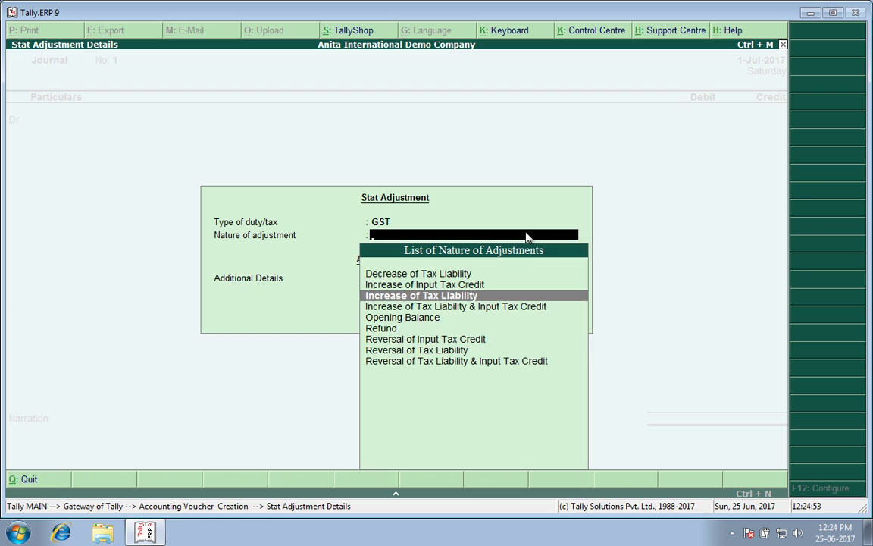
key("Return")
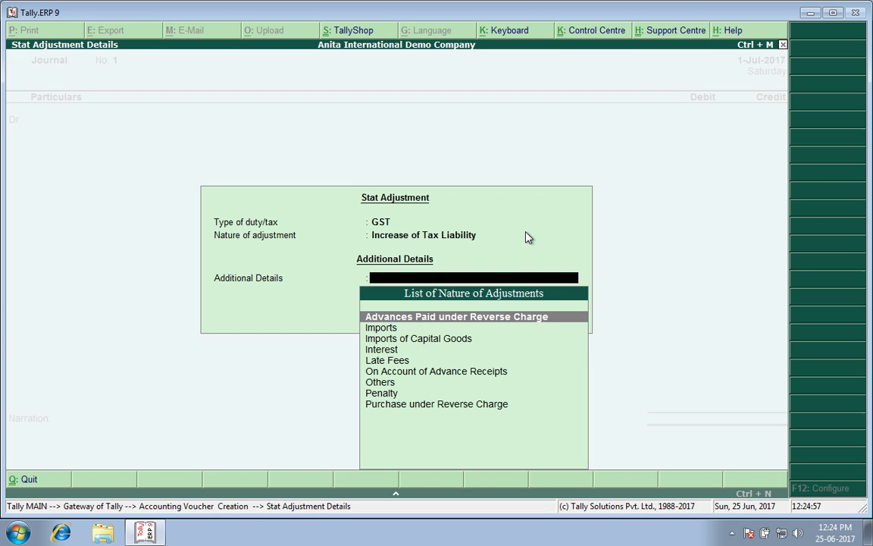
key("Down")
key("Down")
key("Down")
key("Down")
key("Down")
key("Down")
key("Down")
key("Down")
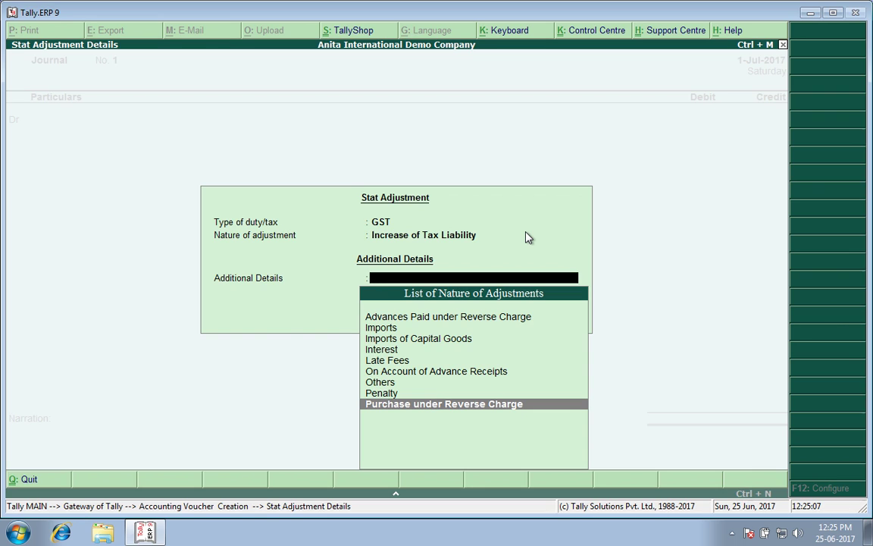
key("Return")
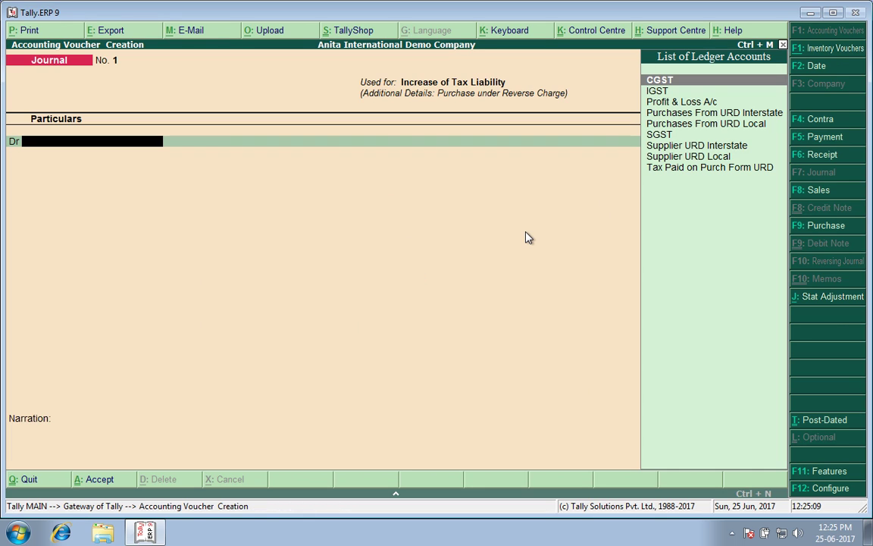
- Choose Tax Paid on Purch Form URD as the journal's debit ledger
key("Down")
key("Down")
key("Down")
key("Down")
key("Down")
key("Down")
key("Down")
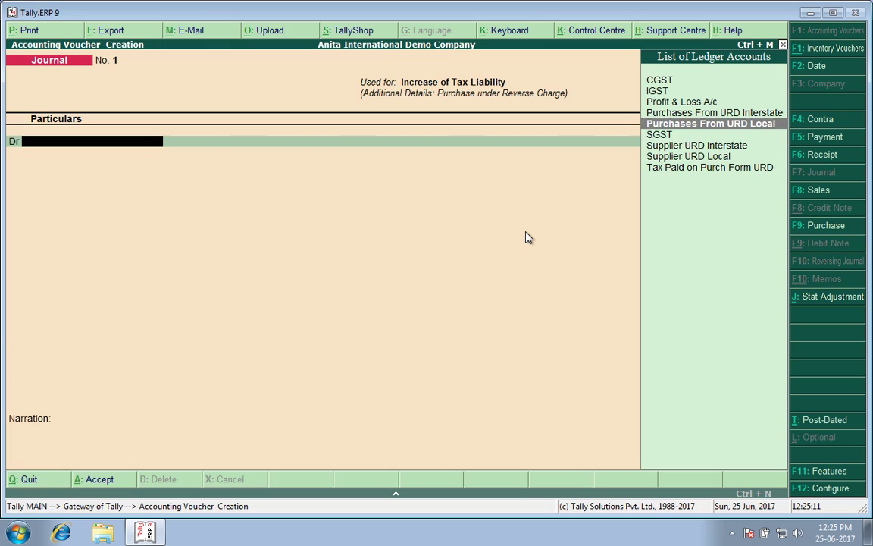
key("Down")
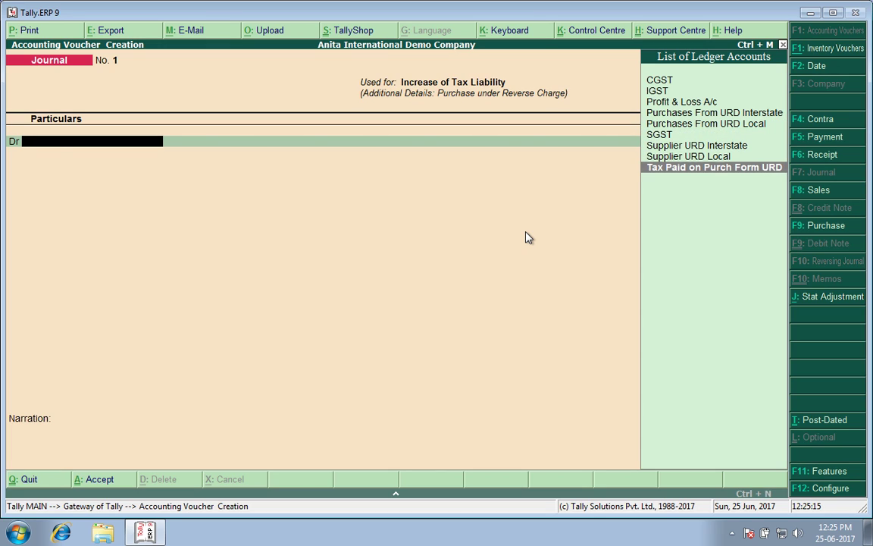
key("Return")
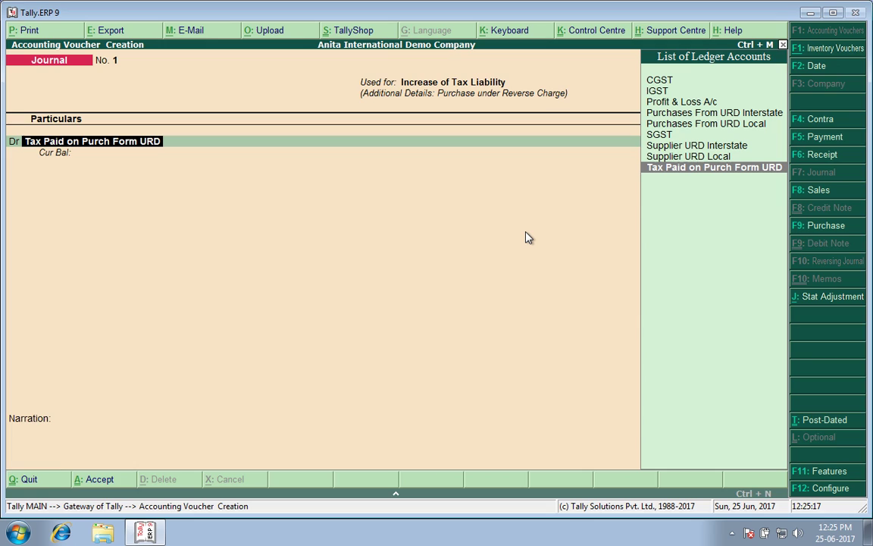
- Examine the group, statutory and mailing details of the Tax Paid on Purch Form URD ledger, and return to the journal
key("ctrl+Return")
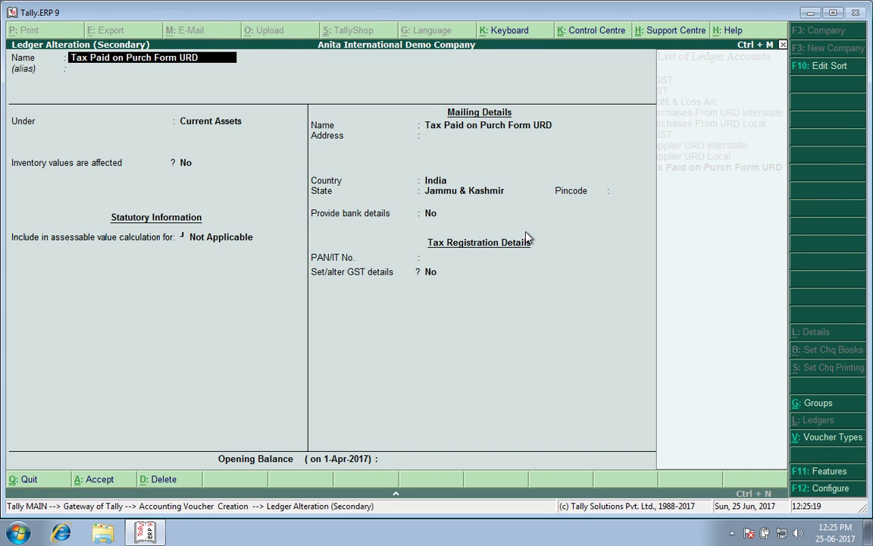
key("Return")
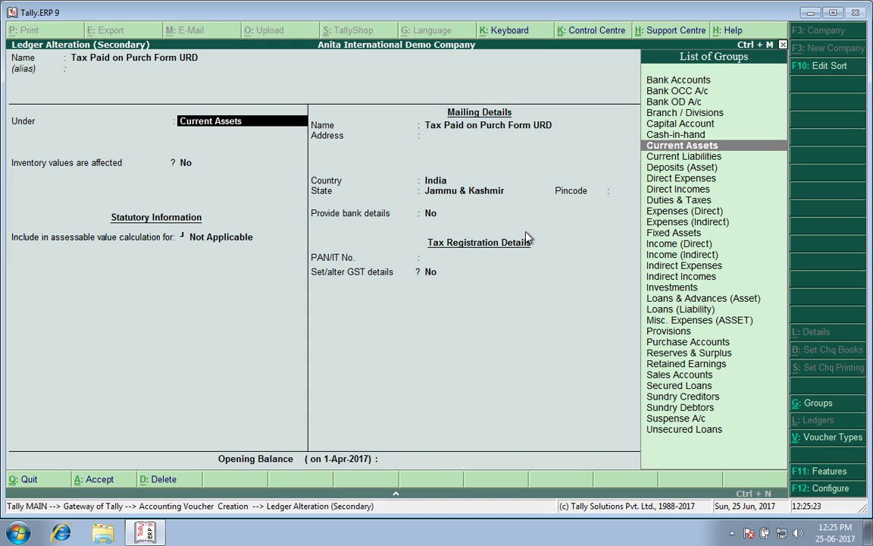
key("Return")
key("Return")
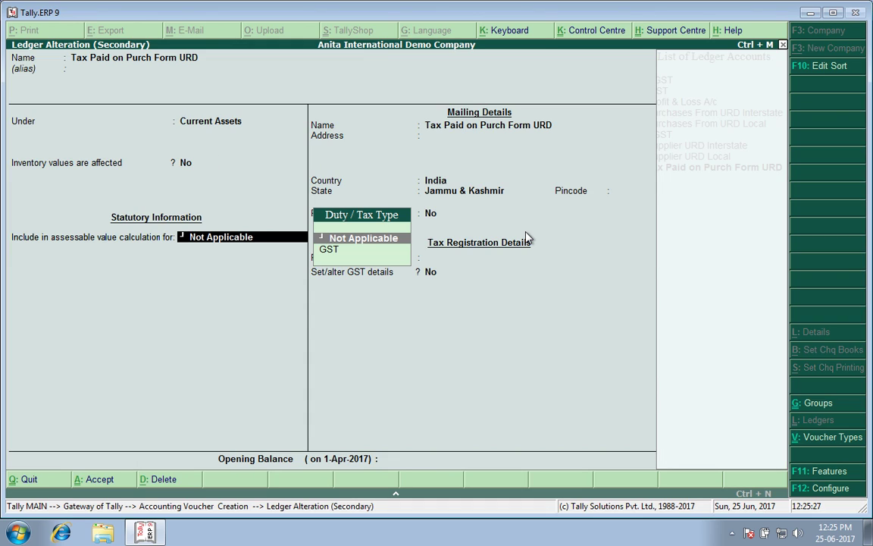
key("Return")
key("Return")
key("Return")
key("Return")
key("Return")
key("Return")
key("Return")
key("Return")
key("Return")
key("Return")
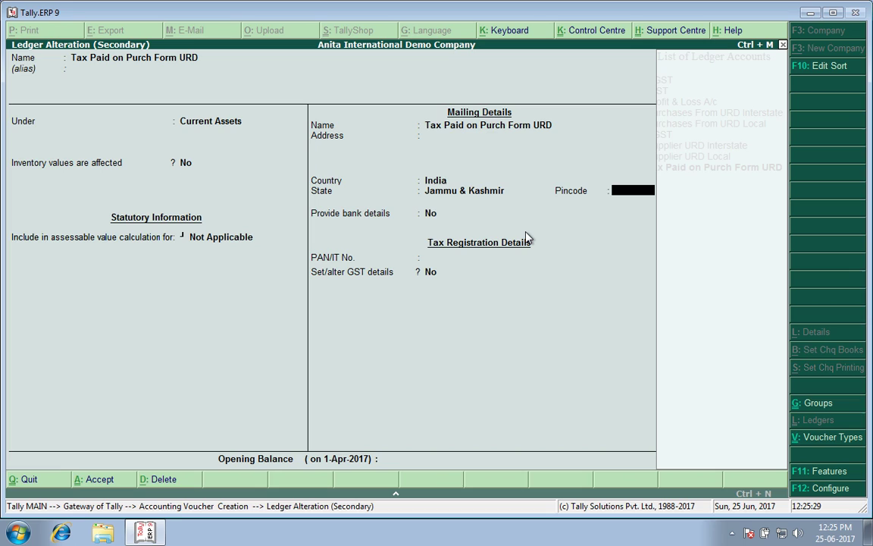
key("Return")
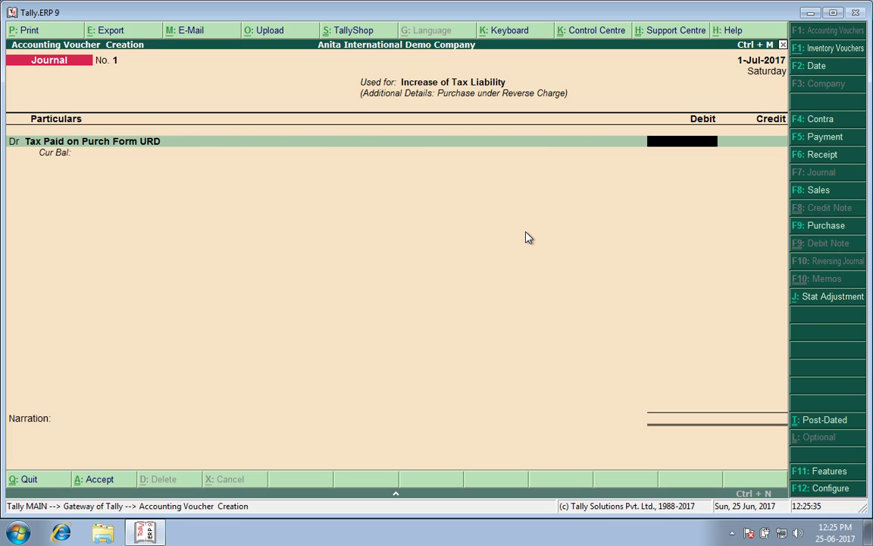
- Abandon the unfinished journal voucher and open the GSTR-2 report
key("Escape")
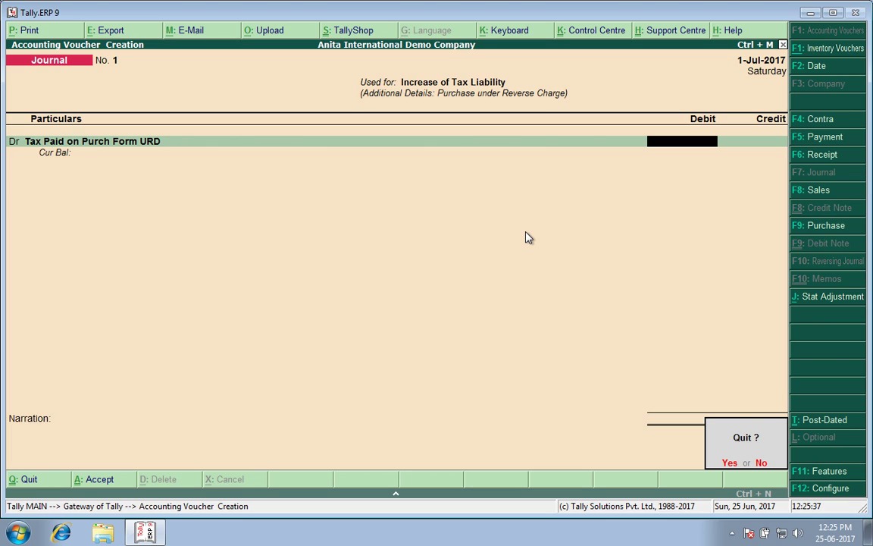
key("y")
key("d")
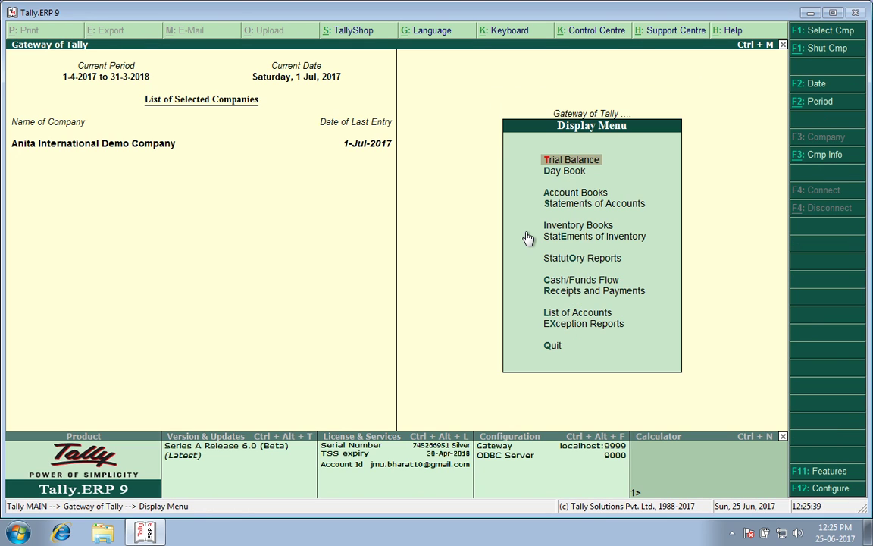
key("o")
key("g")
key("Down")
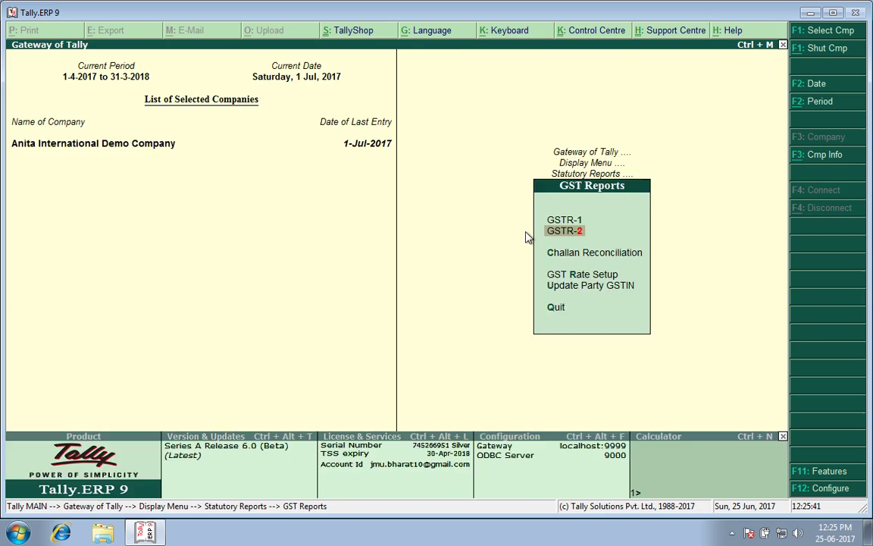
key("Return")
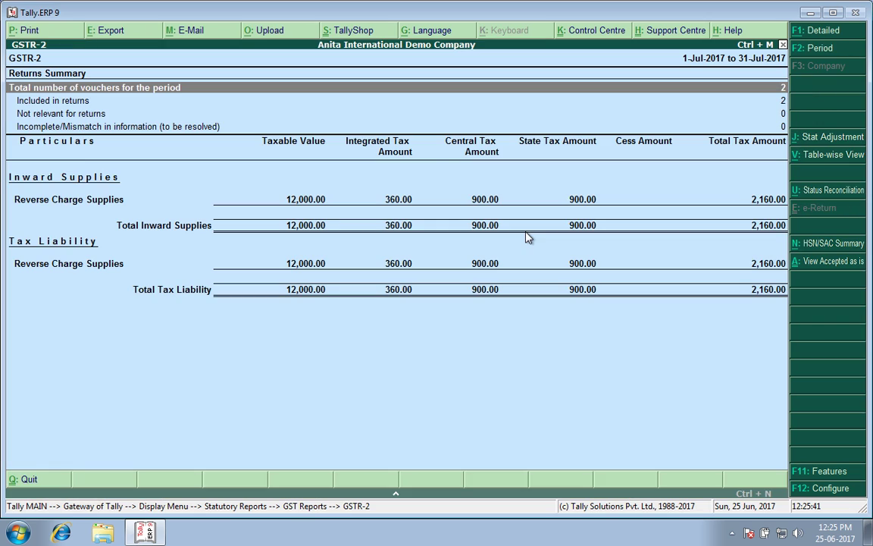
- Start a GST statutory adjustment from GSTR-2 with nature Increase of Tax Liability and additional details Purchase under Reverse Charge
left_click(830, 141)
key("Down")
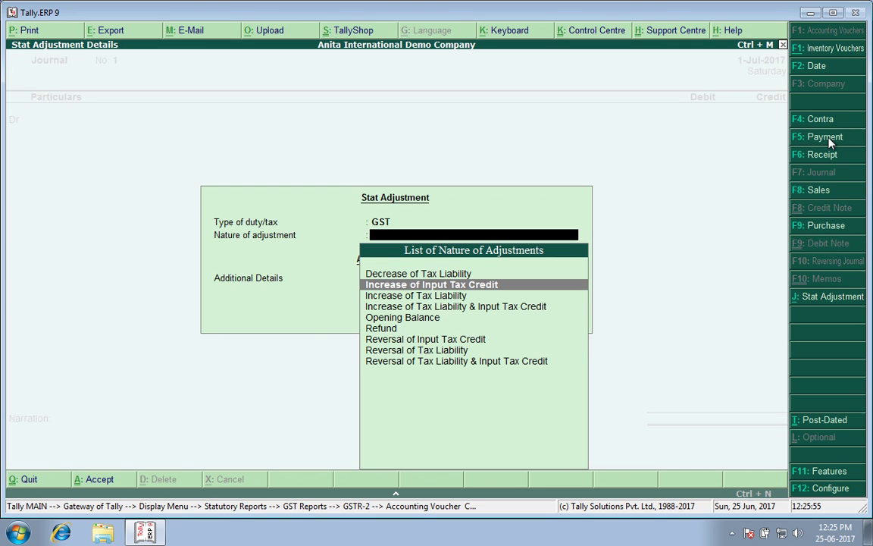
key("Down")
key("Return")
key("Down")
key("Down")
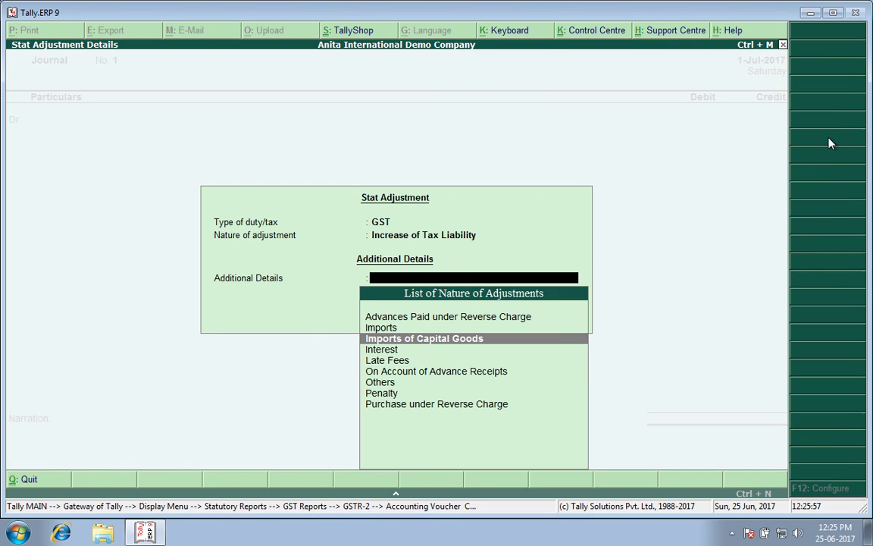
key("Down")
key("Down")
key("Down")
key("Down")
key("Down")
key("Down")
key("Return")
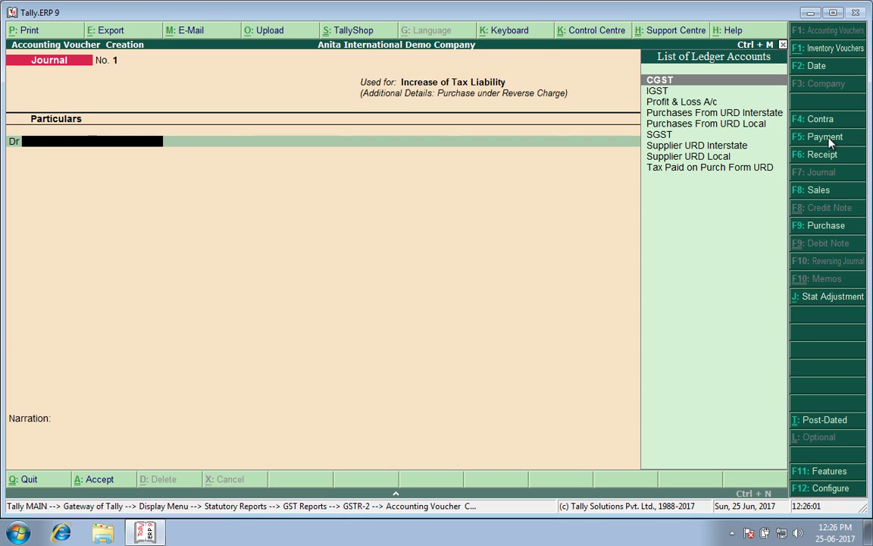
- Debit the Tax Paid on Purch Form URD ledger with 2,160 in the journal
key("Down")
key("Down")
key("Down")
key("Down")
key("Down")
key("Down")
key("Down")
key("Down")
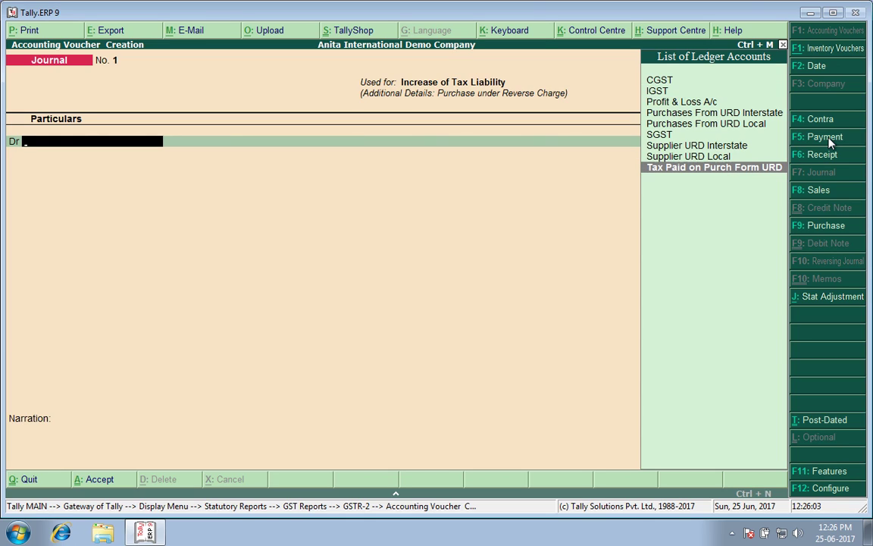
key("Return")
type("2160")
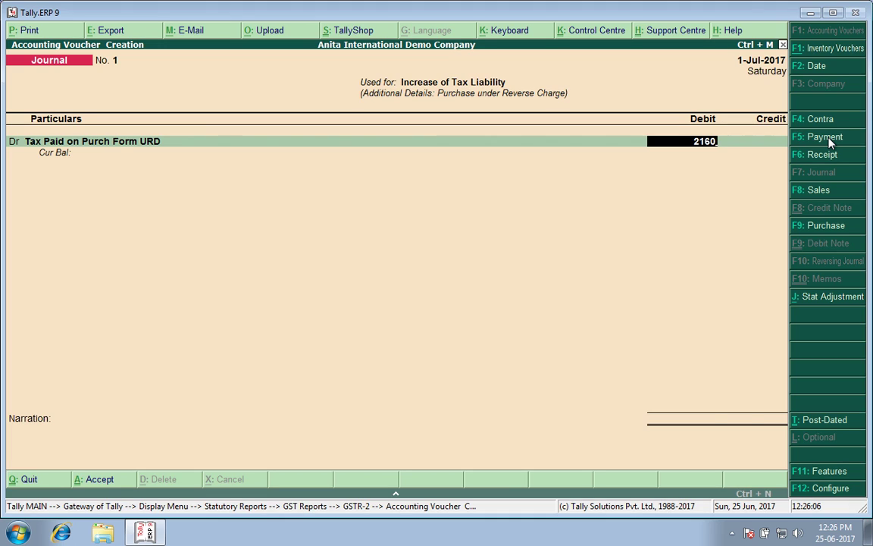
key("Return")
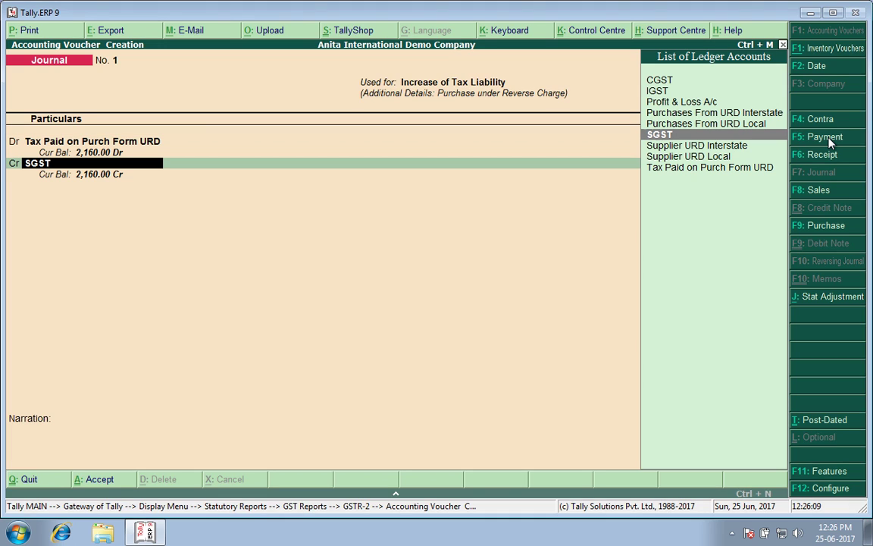
- Credit the IGST ledger with 360 in the journal
type("ig")
key("Return")
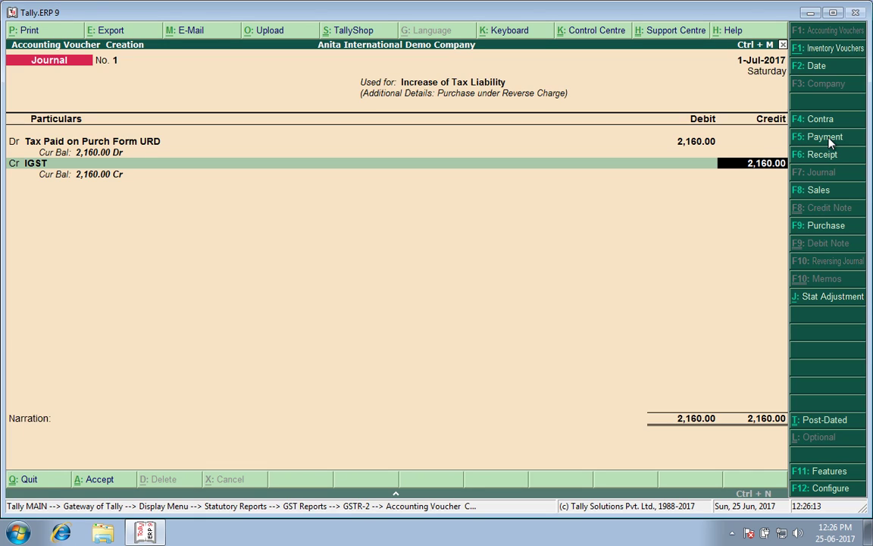
type("360")
key("Return")
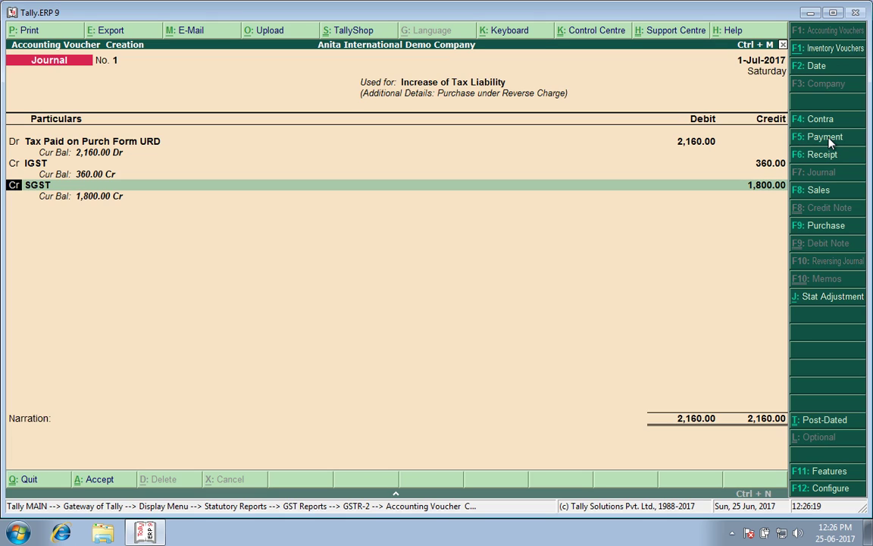
- Make CGST the second credit ledger in place of the suggested SGST, with an amount of 900
key("Return")
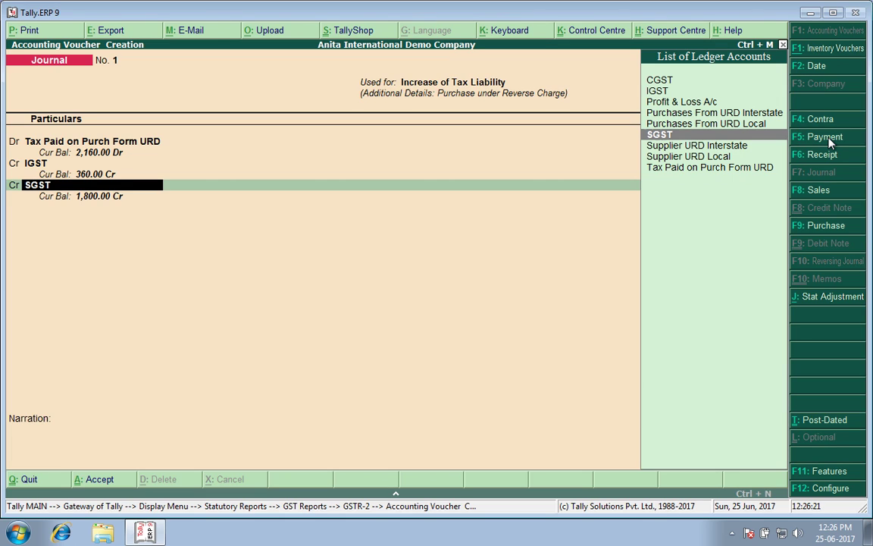
type("C")
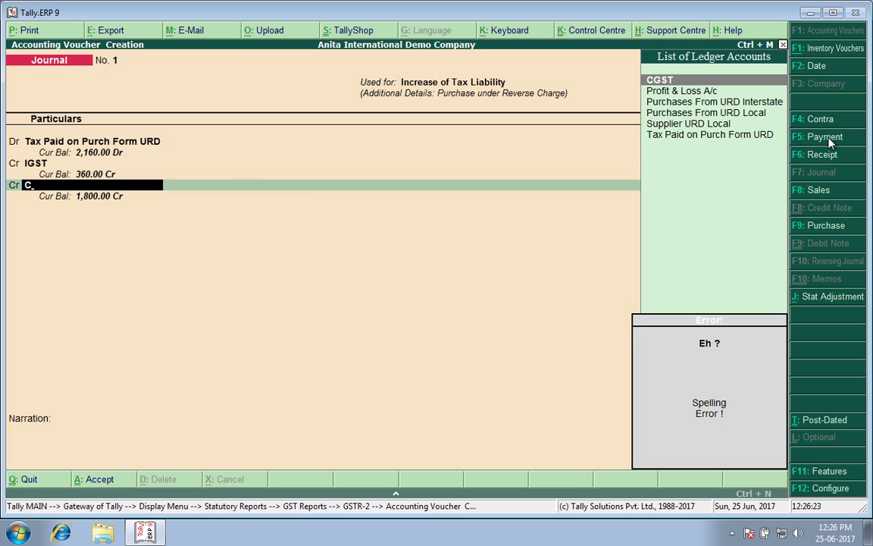
key("Down")
key("Up")
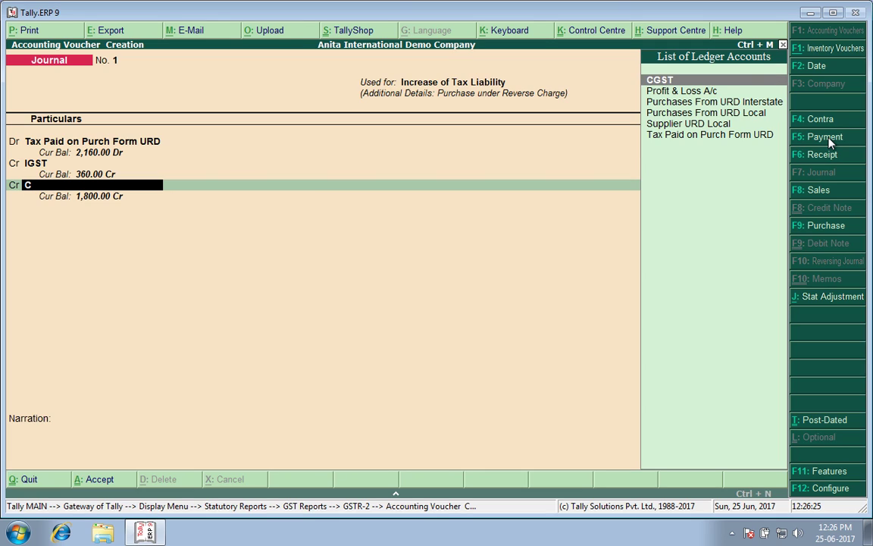
key("Return")
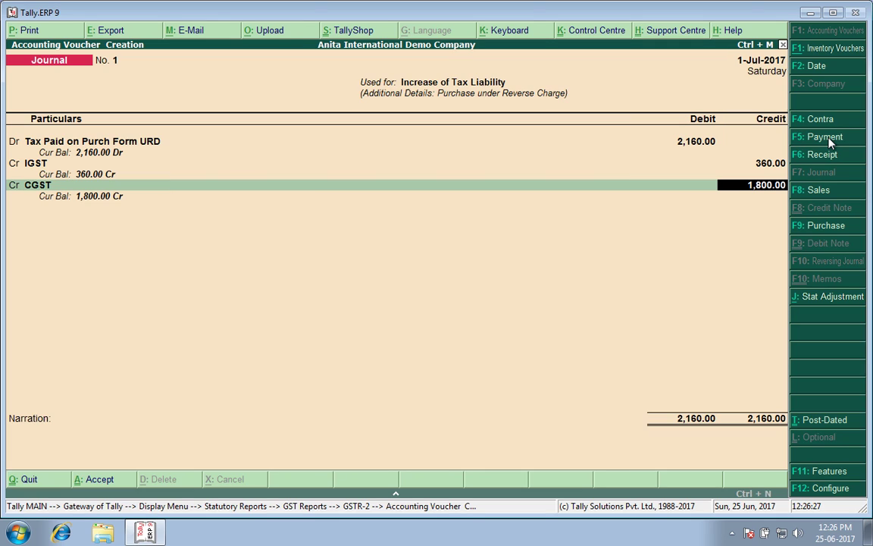
type("900")
key("Return")
key("Return")
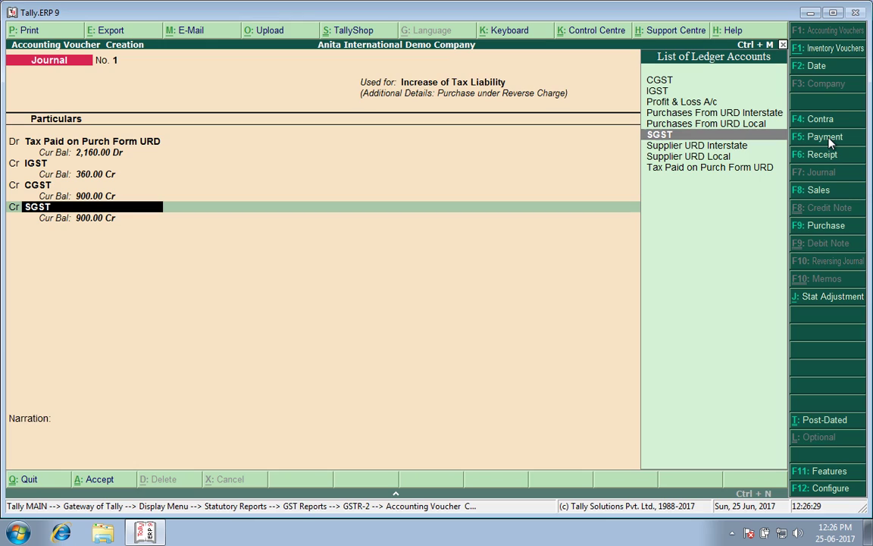
- Credit the SGST ledger with 900, leave the narration empty and accept the journal voucher
key("Return")
key("Return")
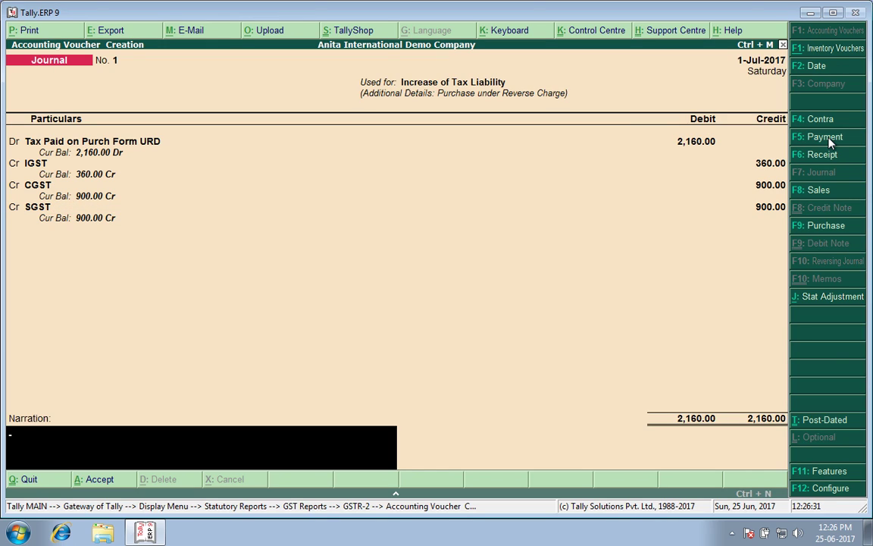
key("Return")
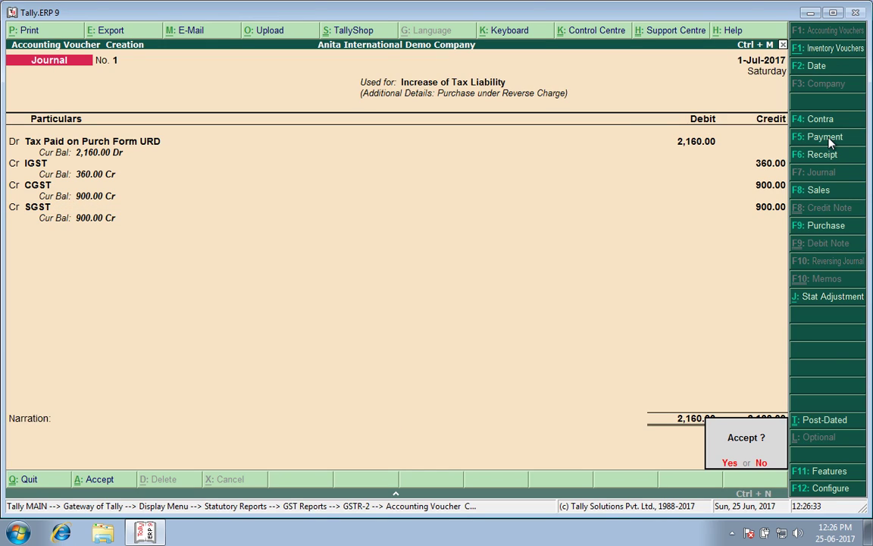
key("Return")
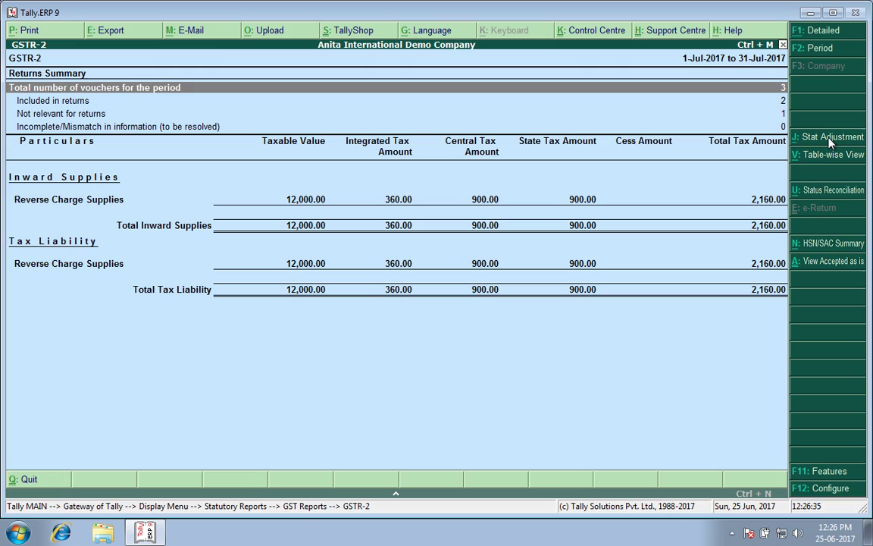